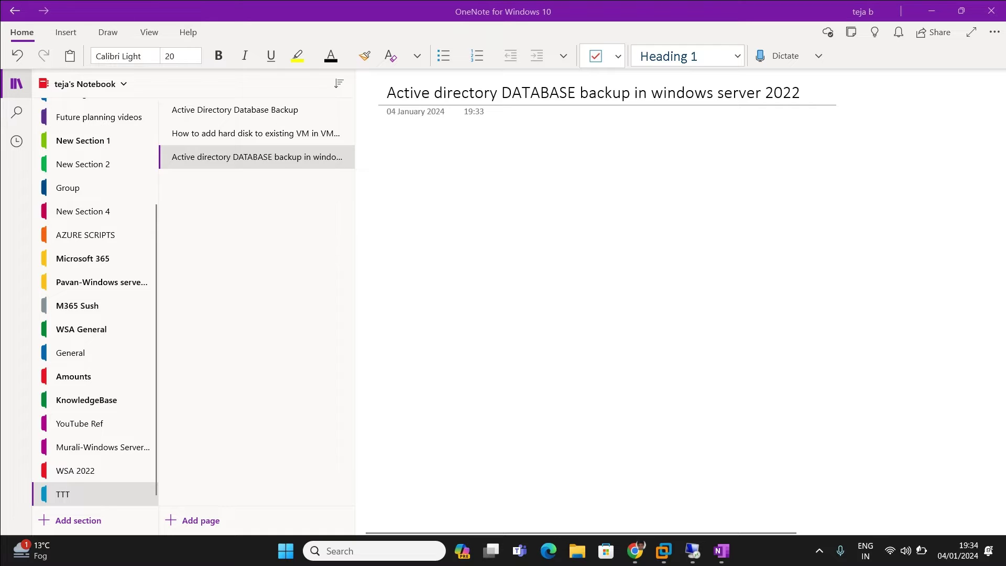
# Add a numbered list to the note page with the first item "Install windows feature windows server backup".
pyautogui.click(386, 151)
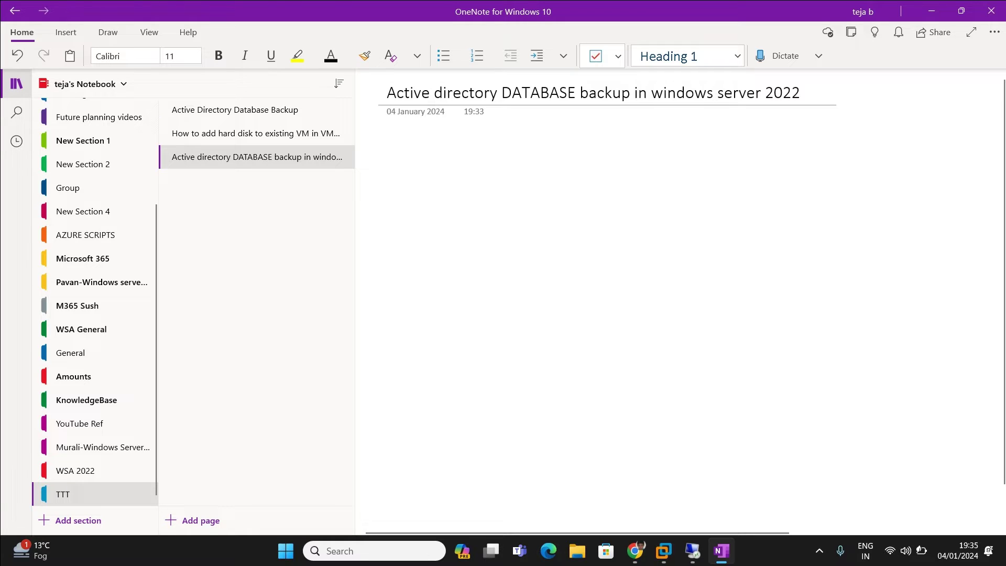
pyautogui.write('1')
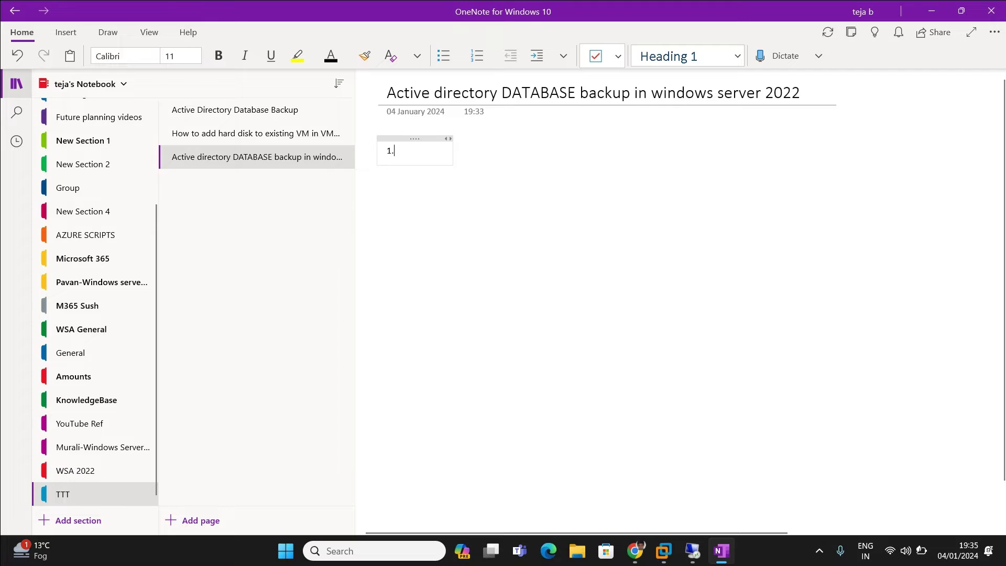
pyautogui.write('. ')
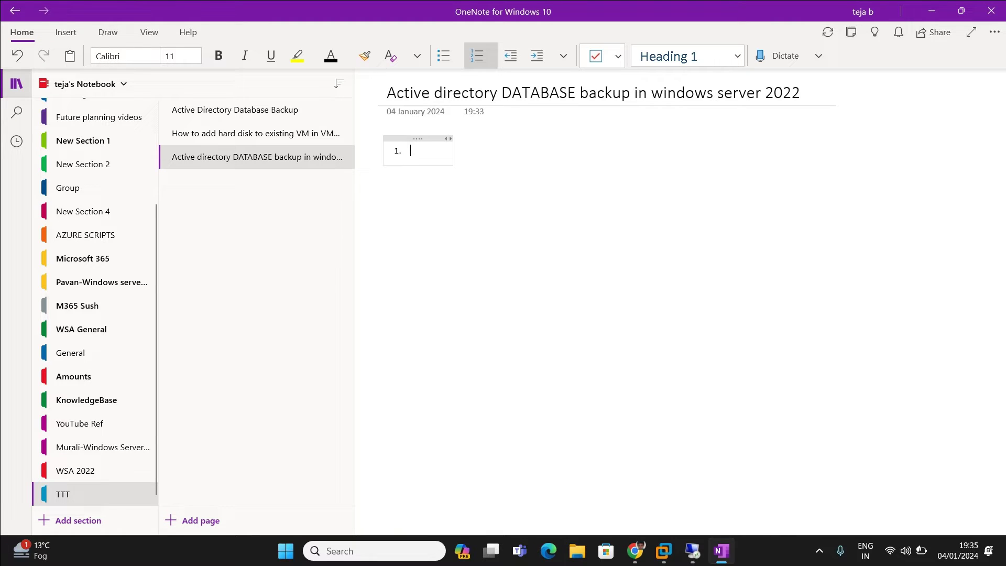
pyautogui.write('Install windows feat')
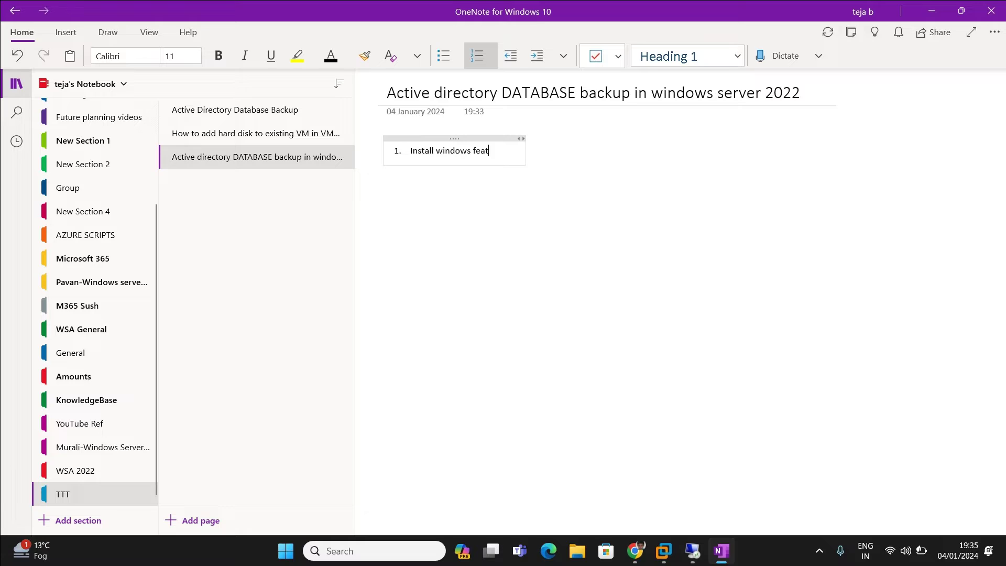
pyautogui.write('ure w indow')
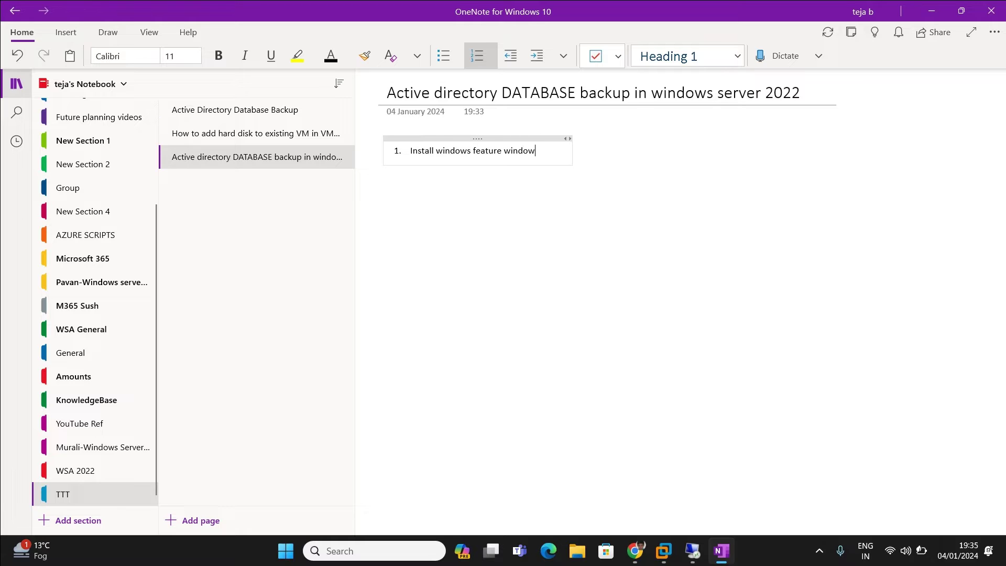
pyautogui.write('s server backup')
pyautogui.press('Return')
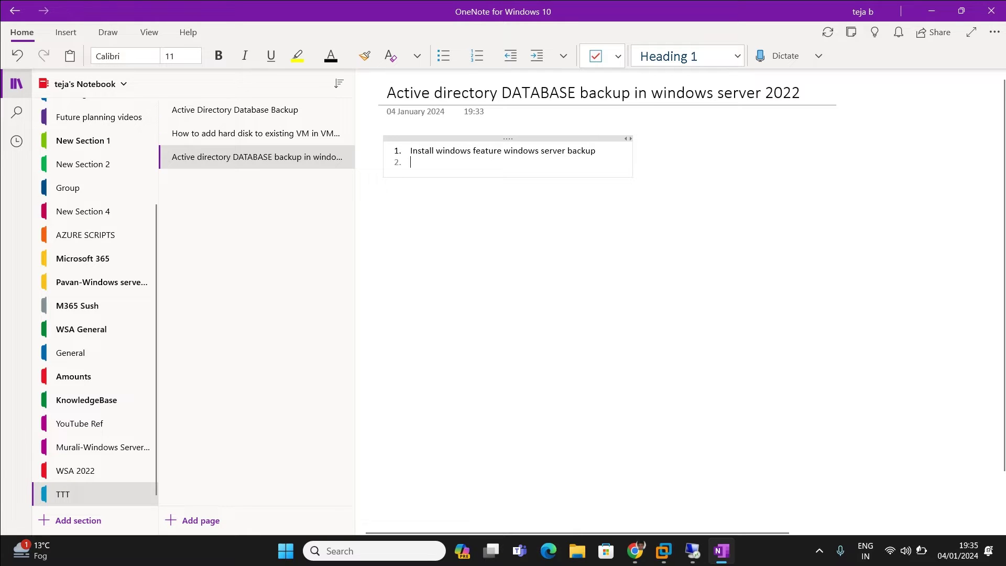
# Switch to the 192.168.1.10 remote desktop session and review the AD DS, DHCP and DNS pages in Server Manager.
pyautogui.click(693, 550)
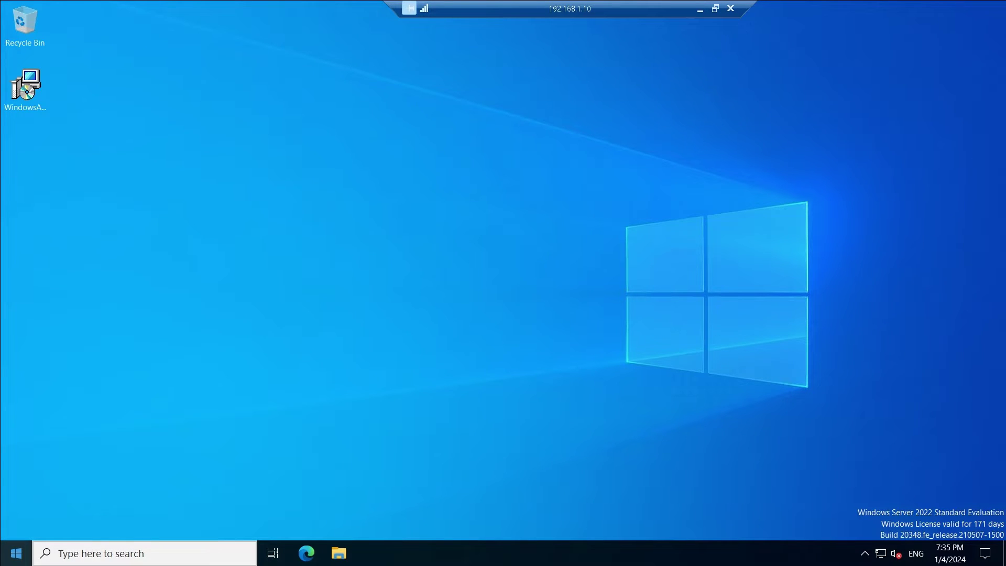
pyautogui.press('super')
pyautogui.click(245, 185)
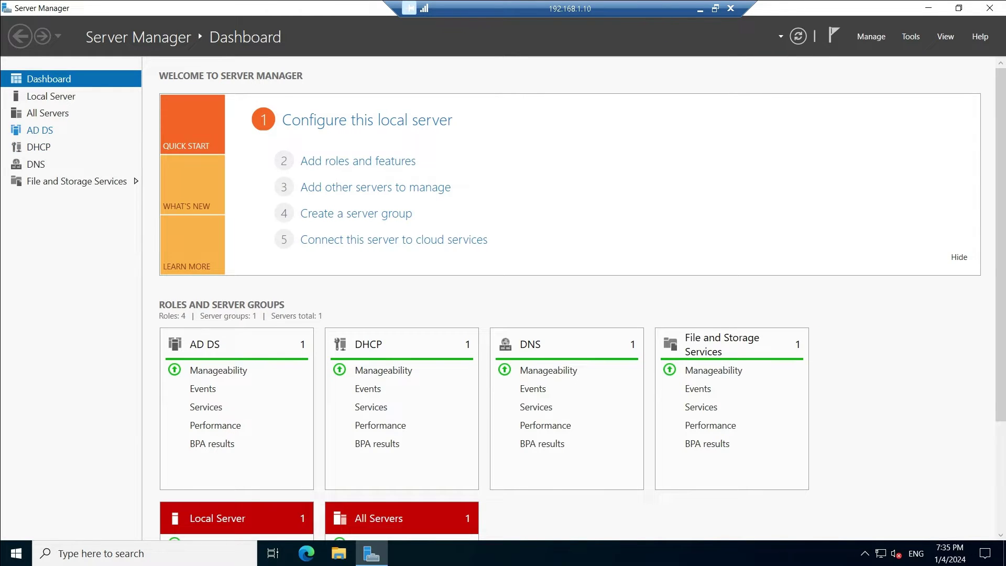
pyautogui.click(40, 130)
pyautogui.click(38, 146)
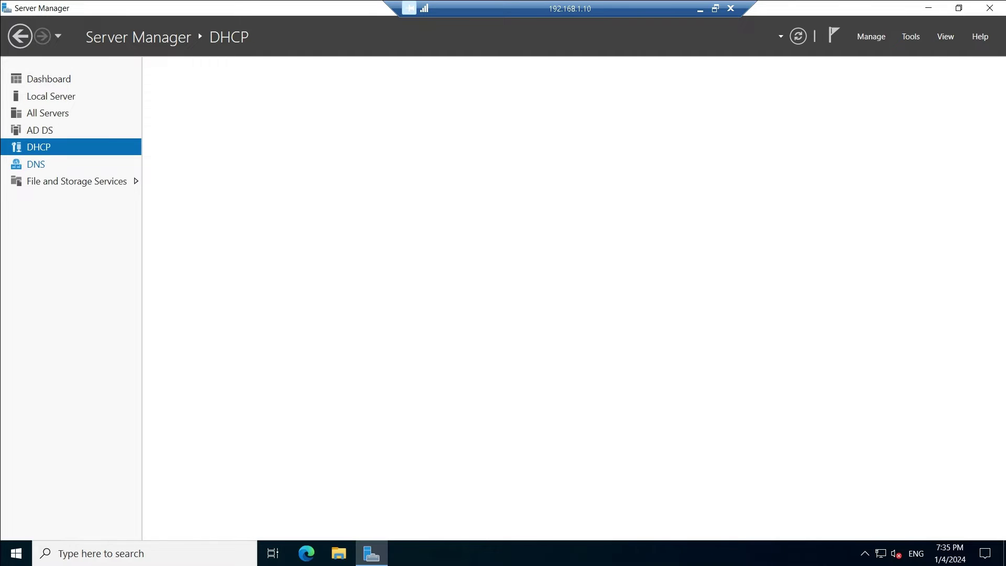
pyautogui.click(35, 164)
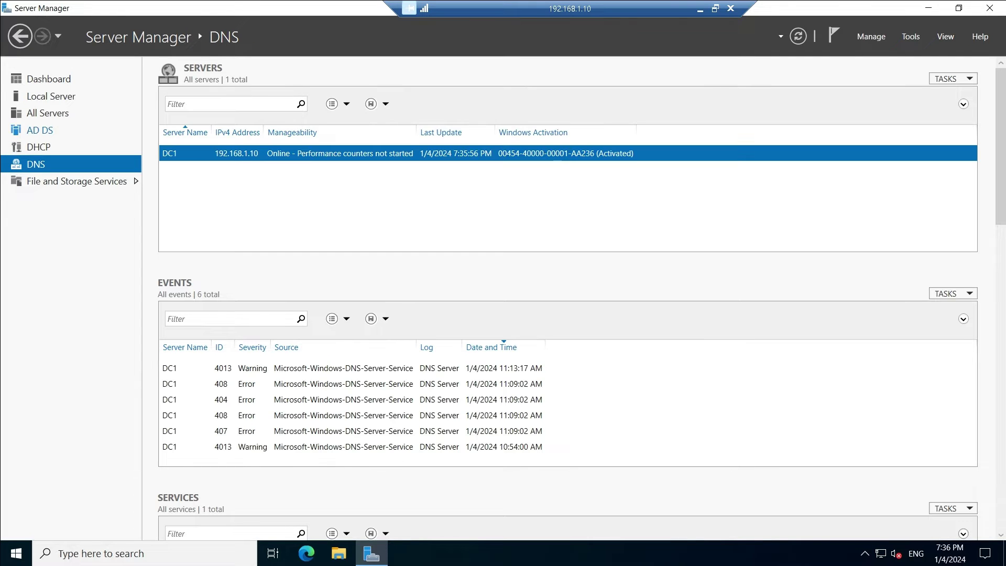
pyautogui.click(39, 130)
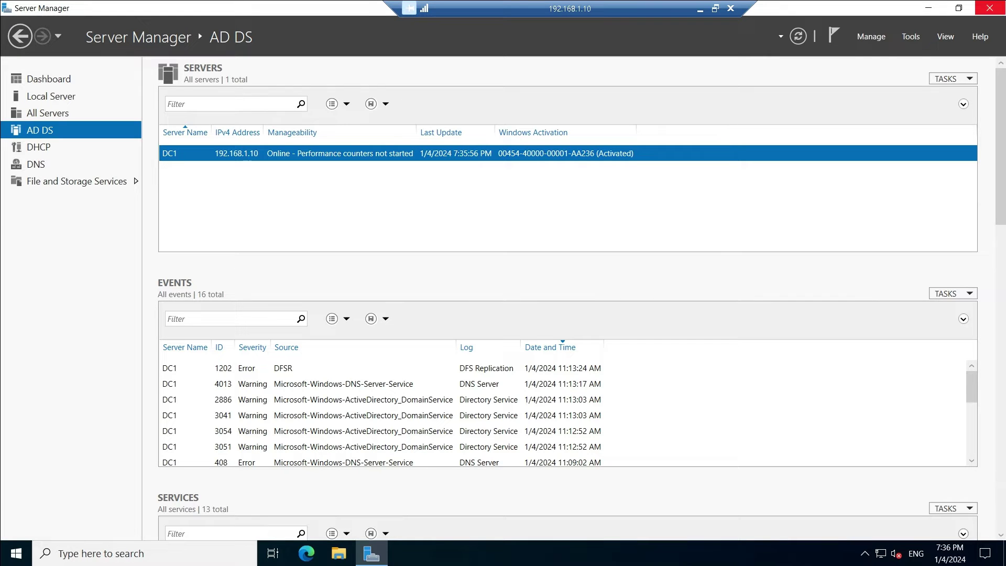
pyautogui.click(989, 8)
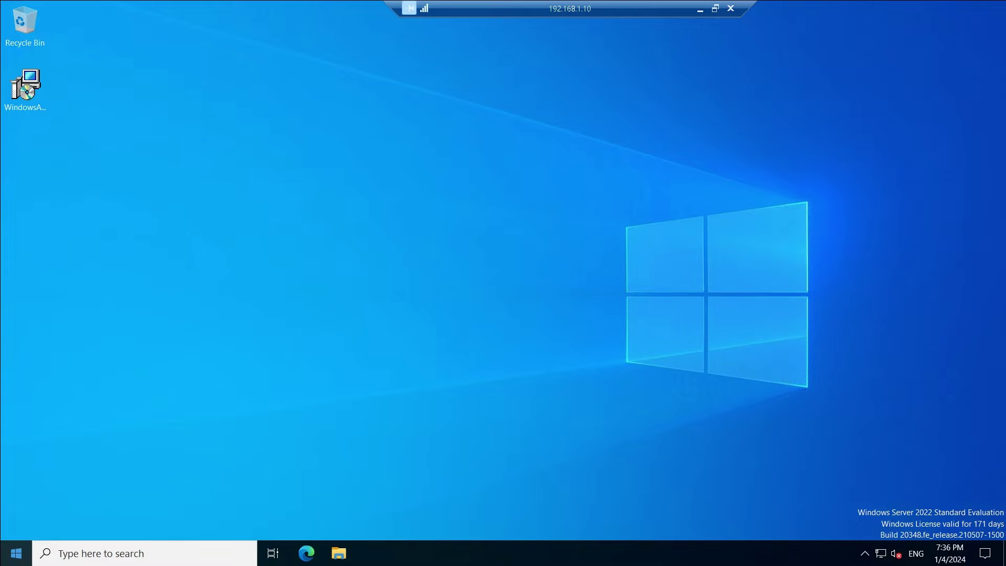
# Reopen Server Manager and try to start the Add Roles and Features wizard.
pyautogui.click(16, 553)
pyautogui.click(245, 186)
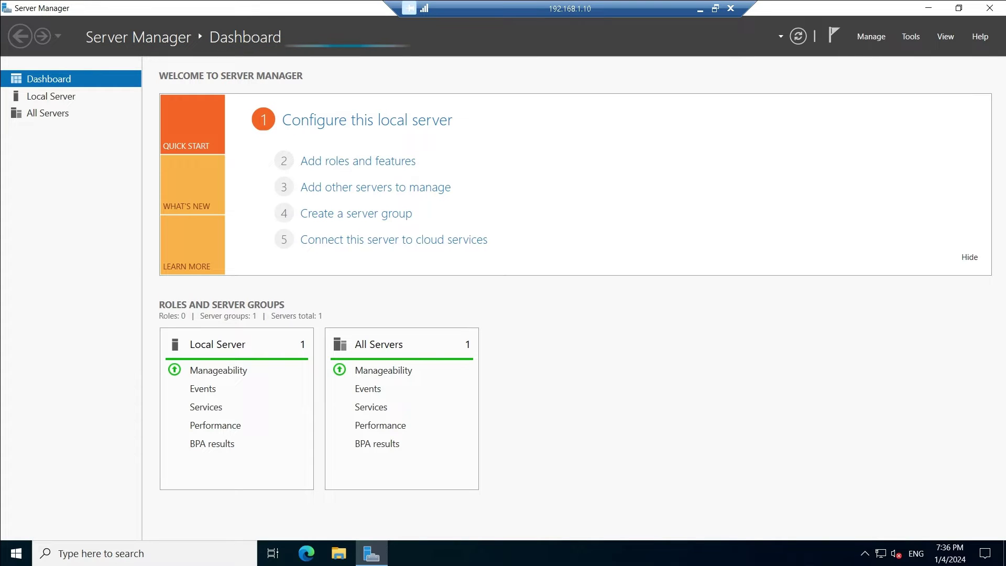
pyautogui.click(871, 36)
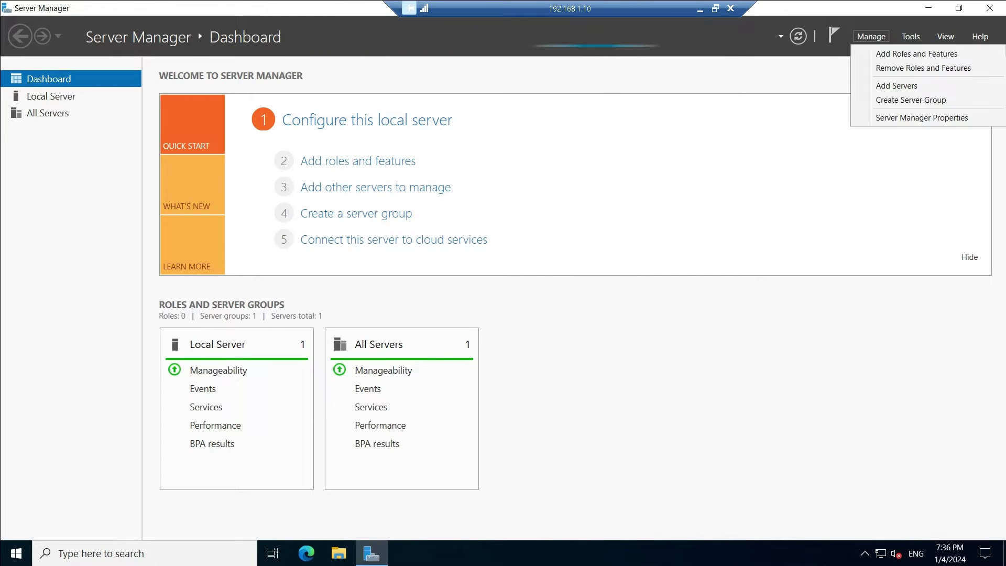
pyautogui.click(915, 52)
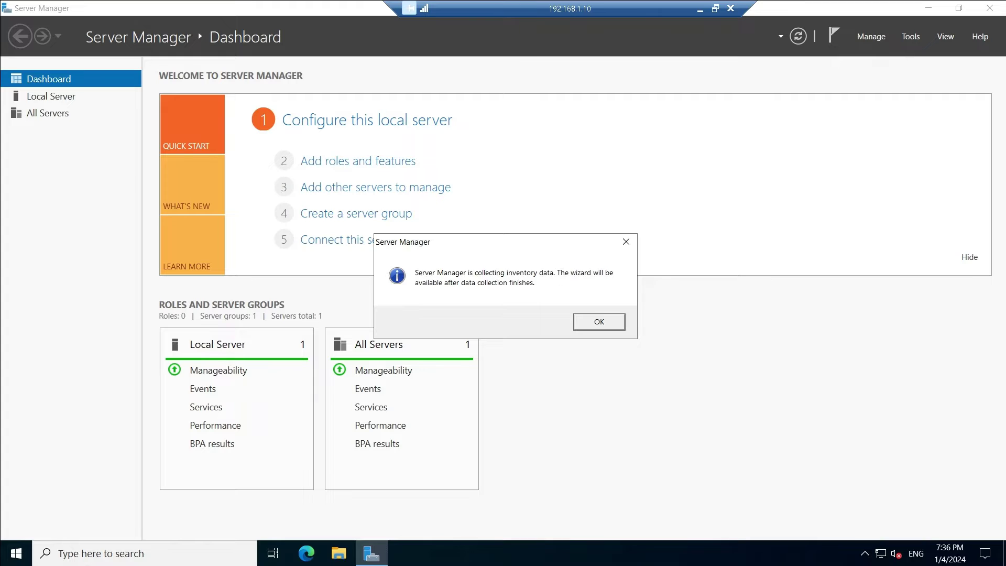
pyautogui.press('Return')
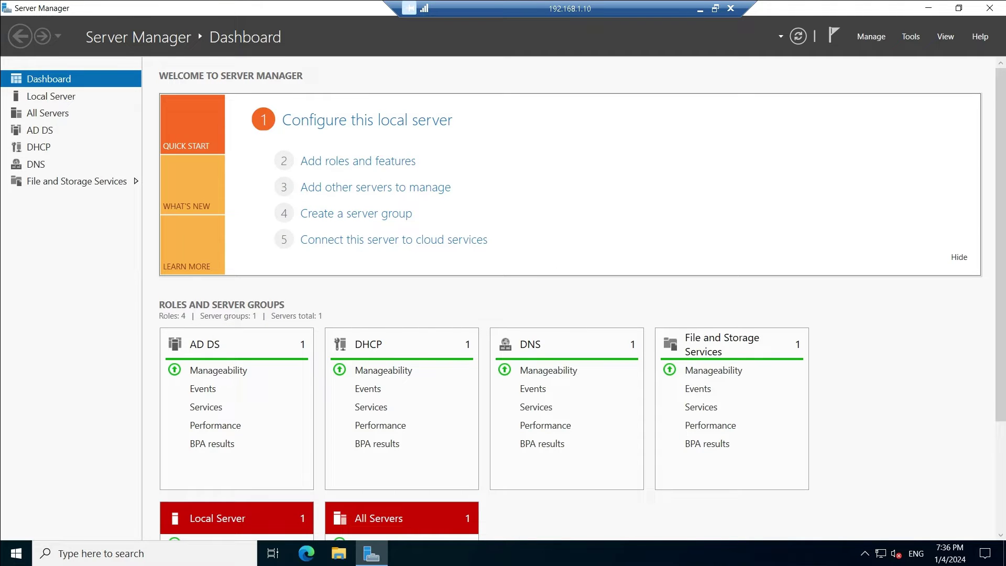
# Start adding roles and features with a role-based installation on DC1.teslagroup.co.in, proceeding to feature selection without adding any server role.
pyautogui.click(871, 36)
pyautogui.click(912, 52)
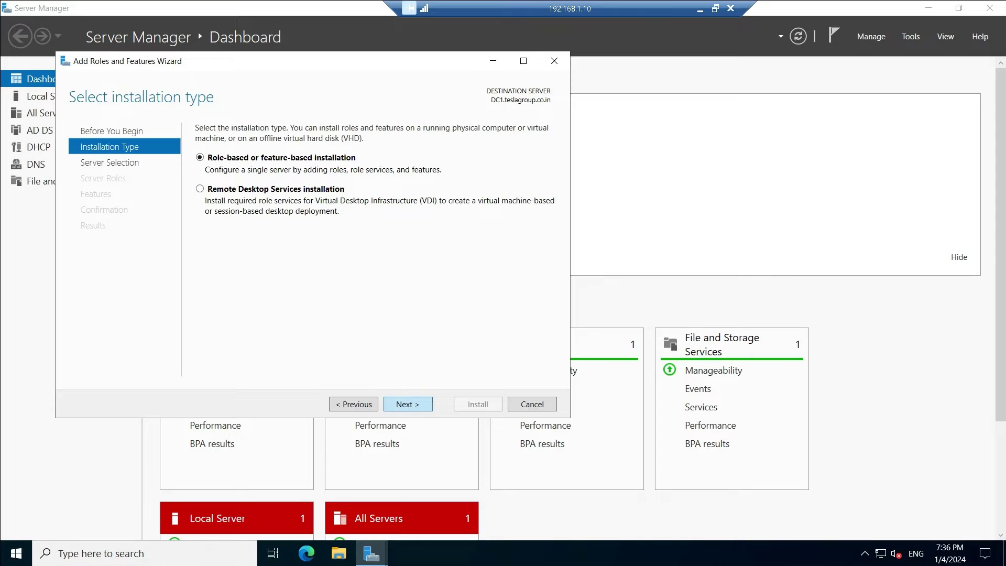
pyautogui.click(407, 404)
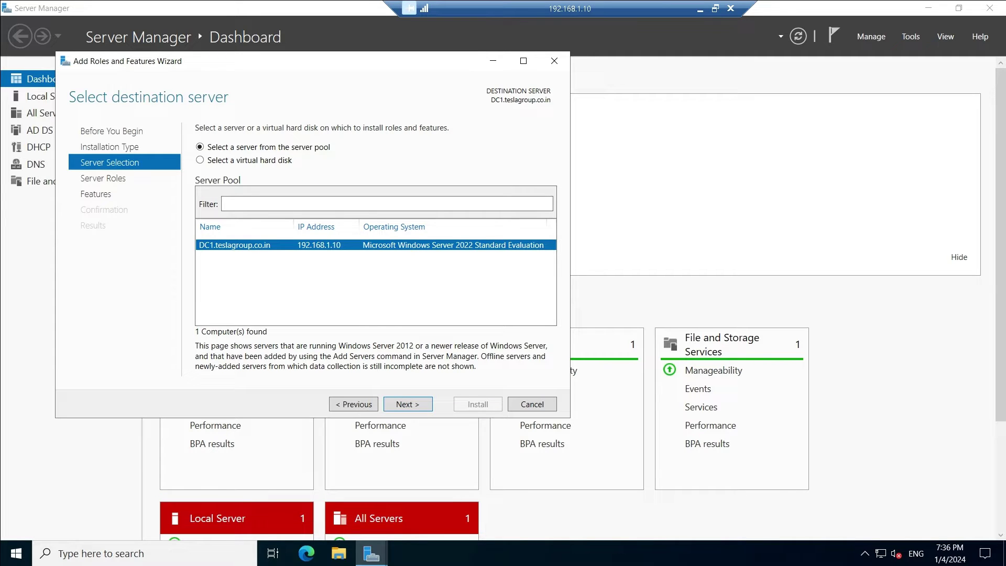
pyautogui.click(408, 404)
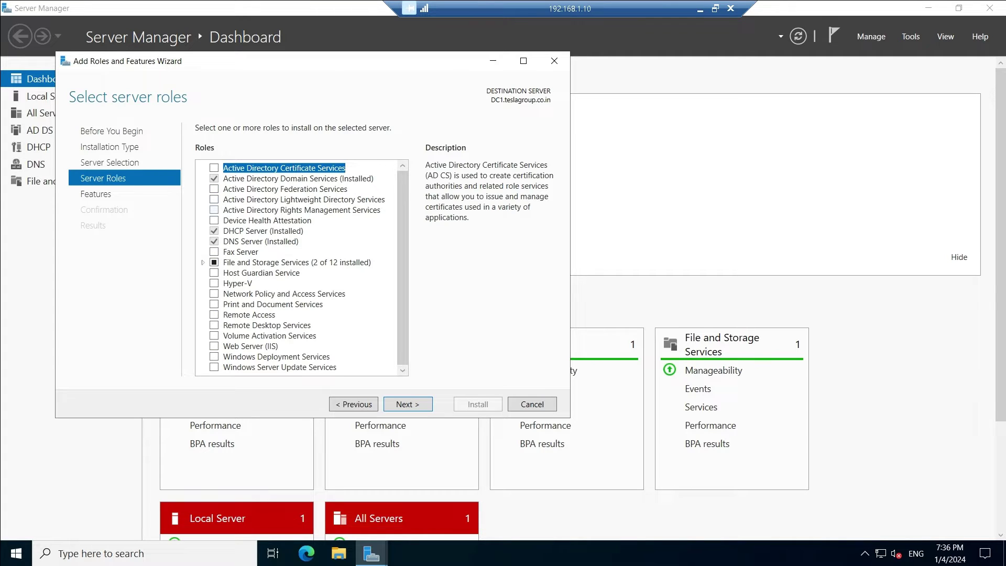
pyautogui.click(408, 404)
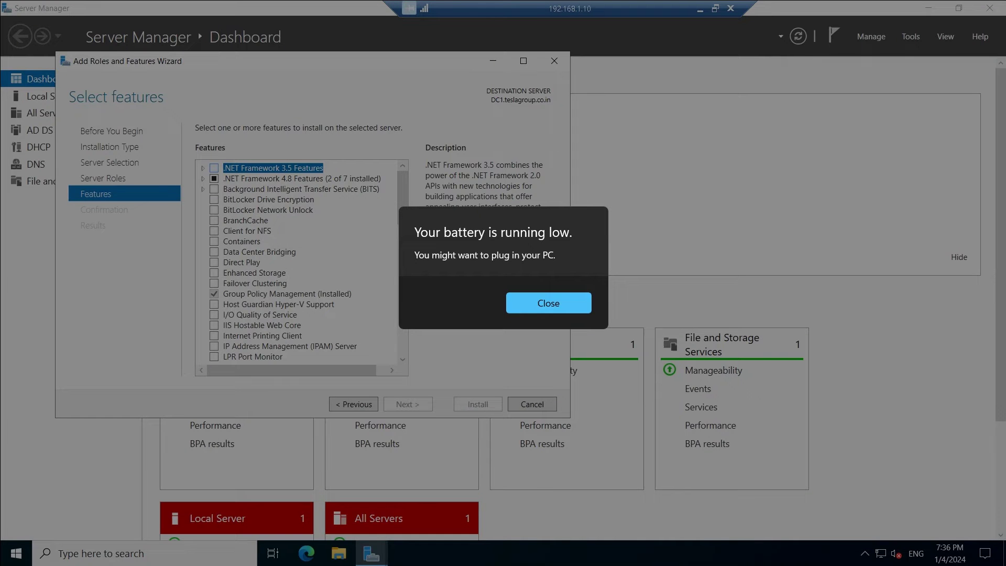
pyautogui.press('Return')
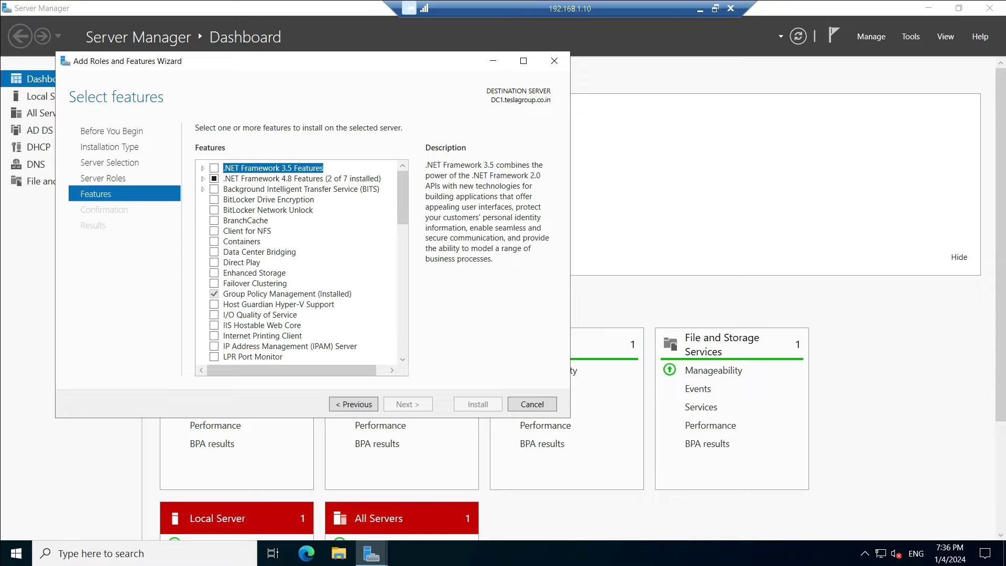
# Select the Windows Server Backup feature for installation and proceed to the confirmation page.
pyautogui.scroll(-11, 302, 261)
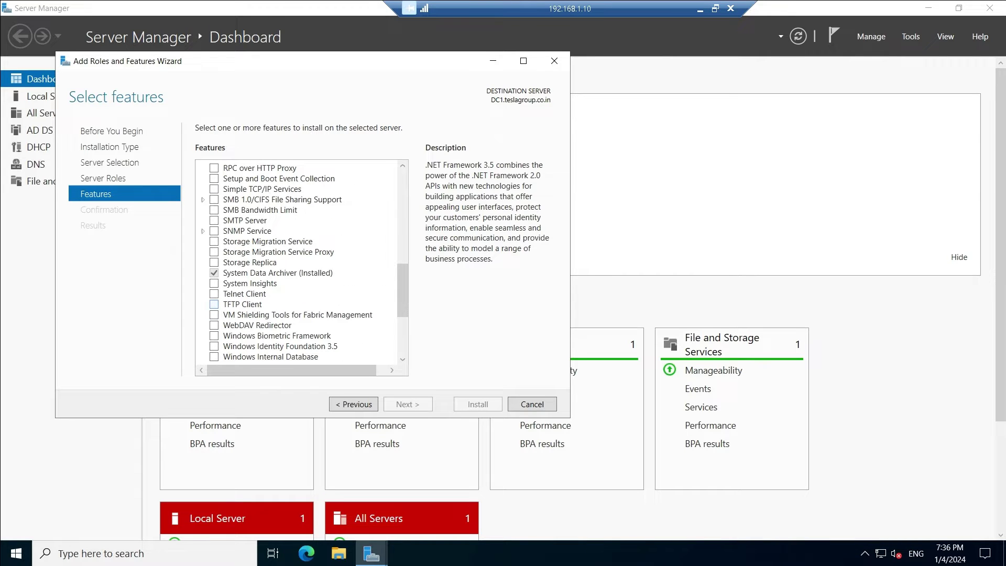
pyautogui.scroll(-5, 301, 262)
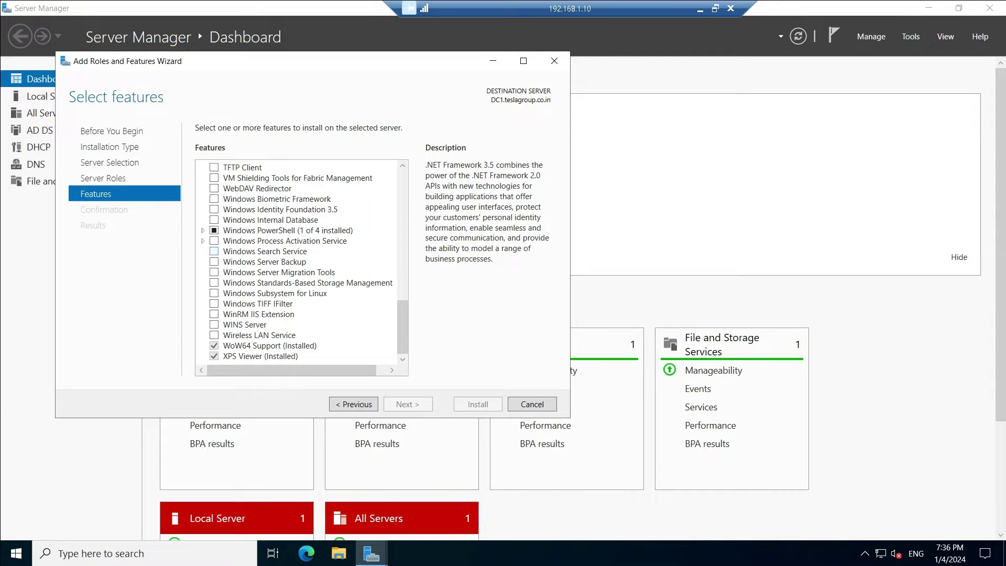
pyautogui.click(214, 261)
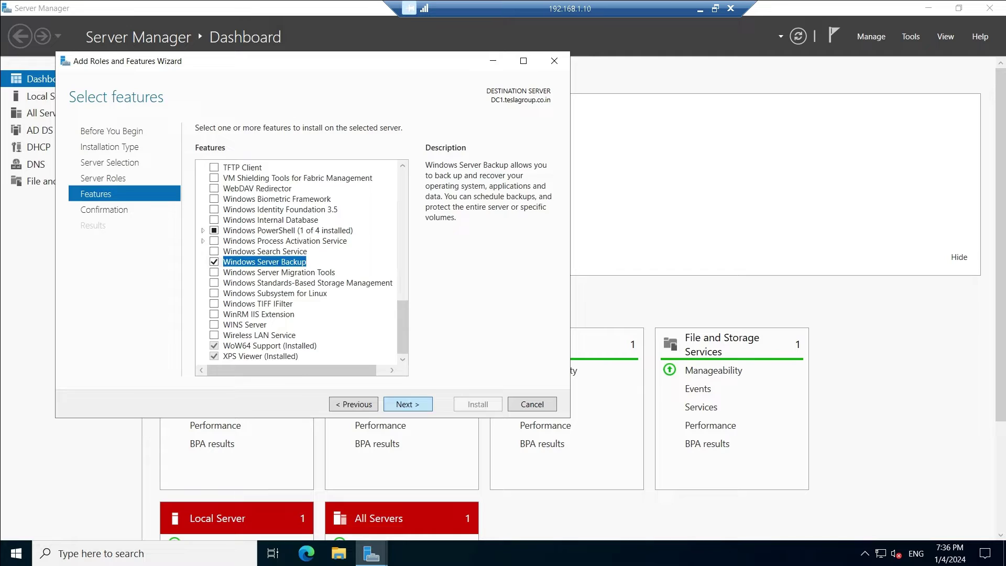
pyautogui.click(408, 404)
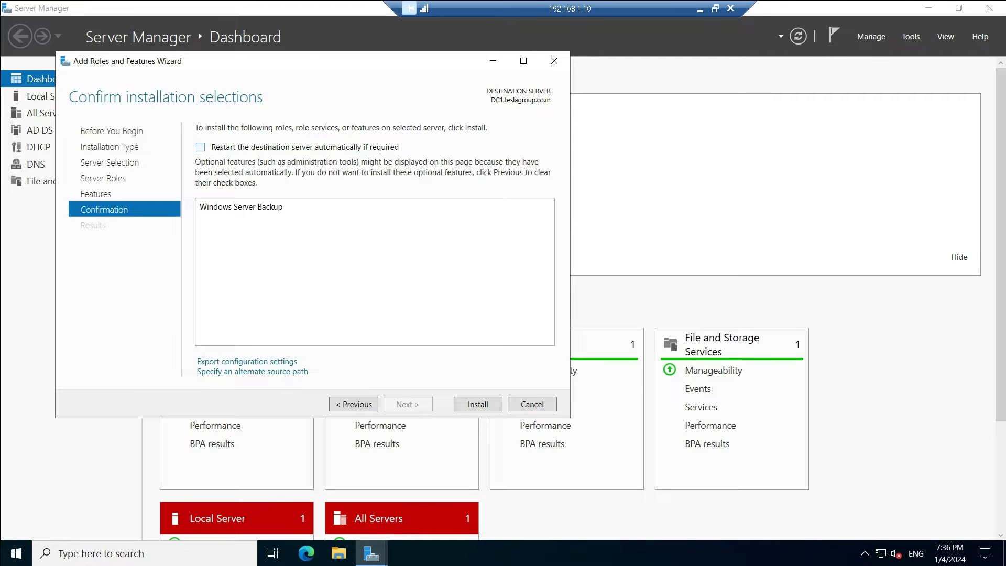
# Allow the destination server to restart automatically if required, install Windows Server Backup, and close the wizard.
pyautogui.click(200, 146)
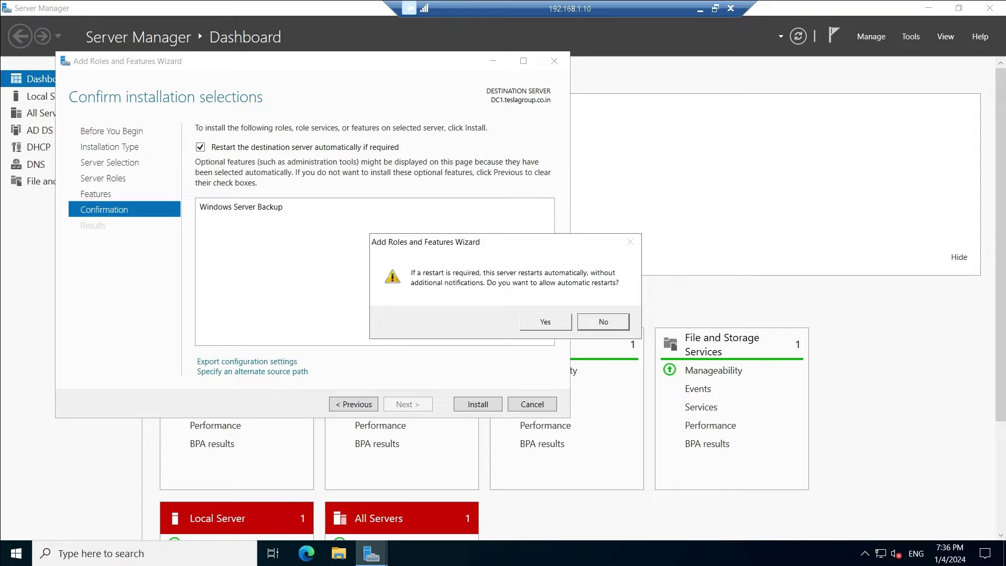
pyautogui.press('Return')
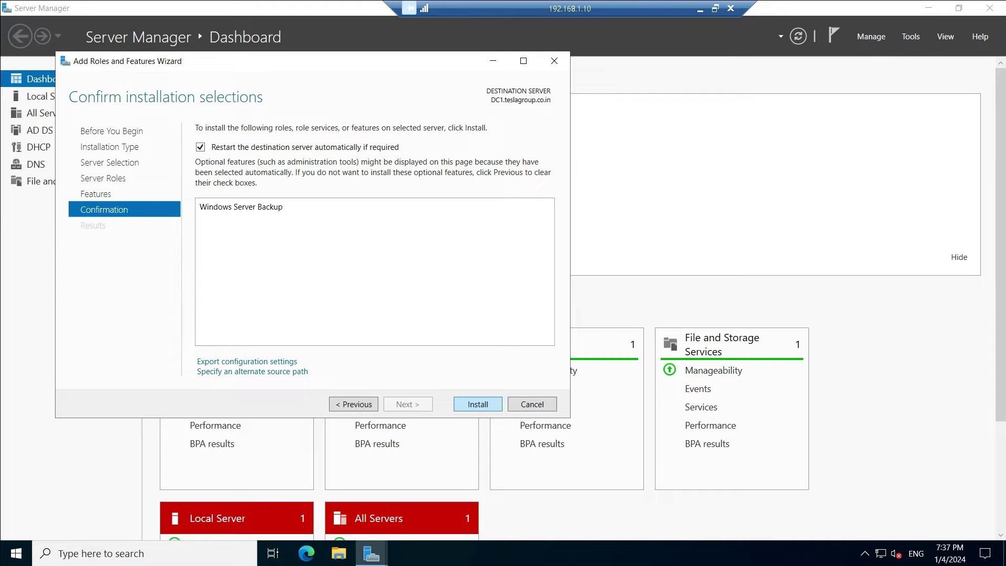
pyautogui.press('Return')
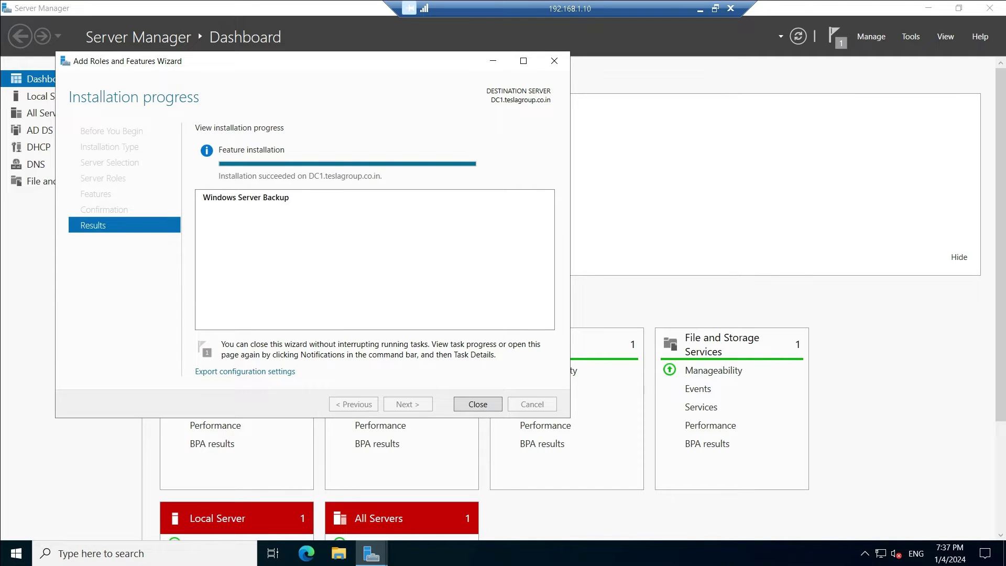
pyautogui.press('Return')
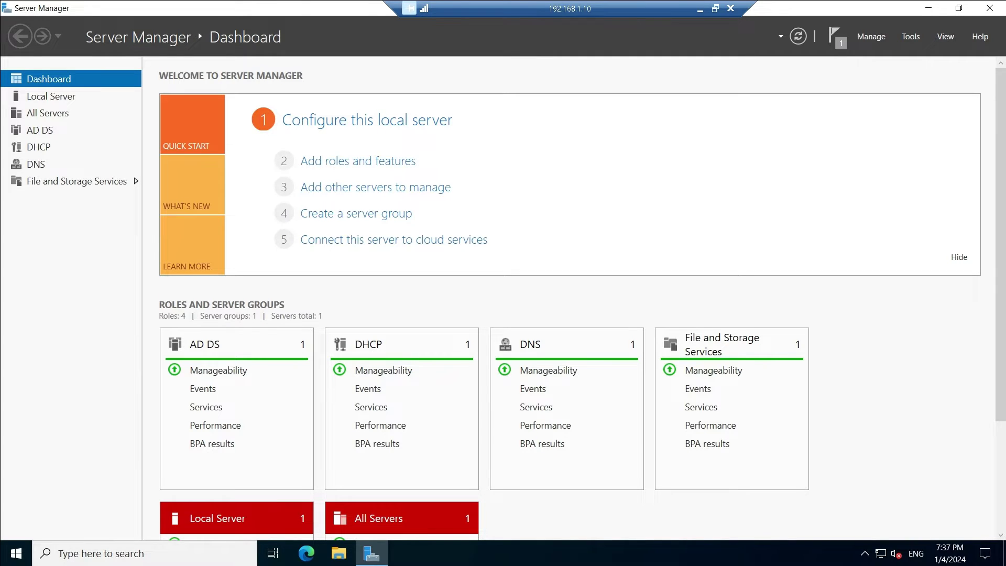
# Open the Windows Server Backup tool and start the Backup Once wizard for the local backup.
pyautogui.click(910, 36)
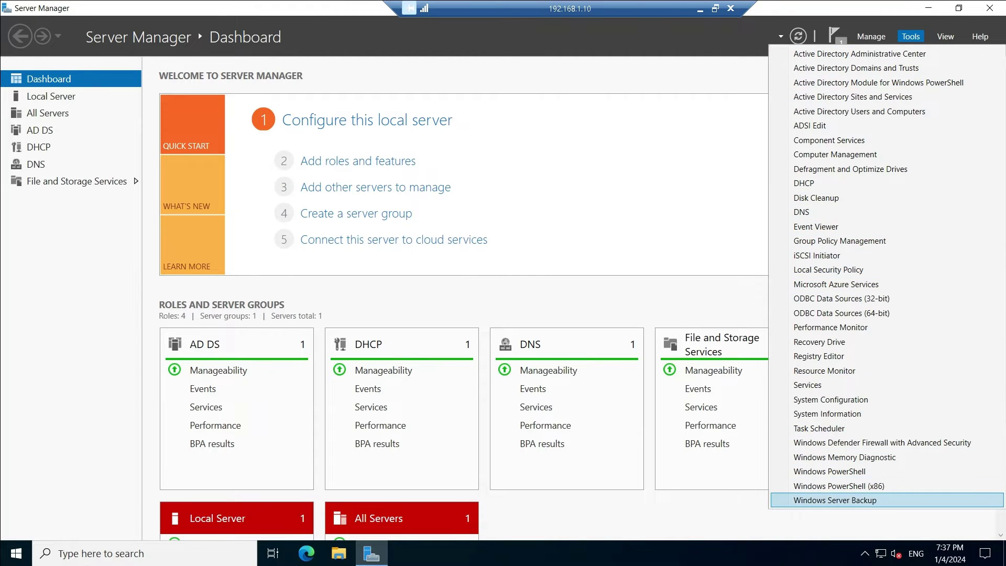
pyautogui.click(835, 500)
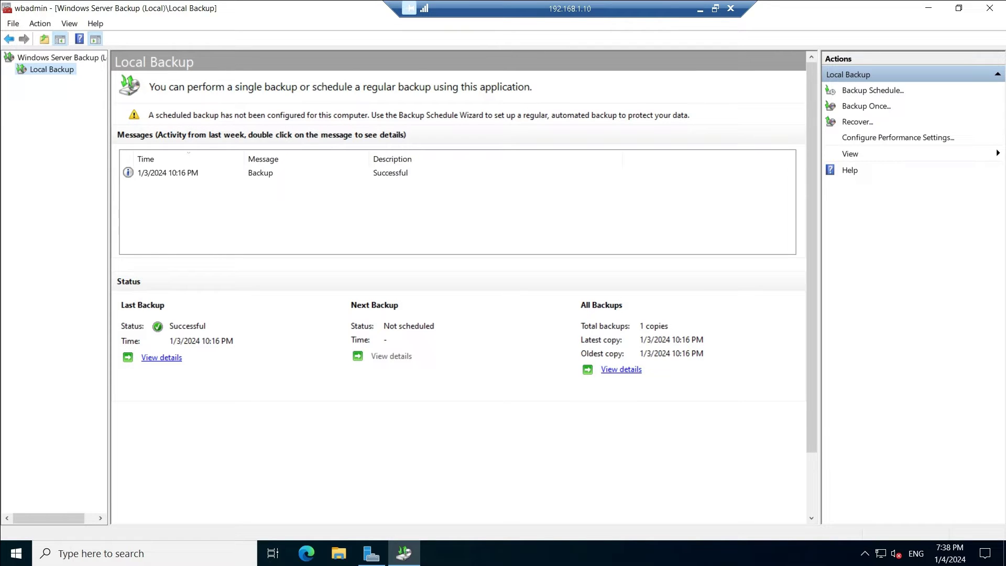
pyautogui.click(168, 173)
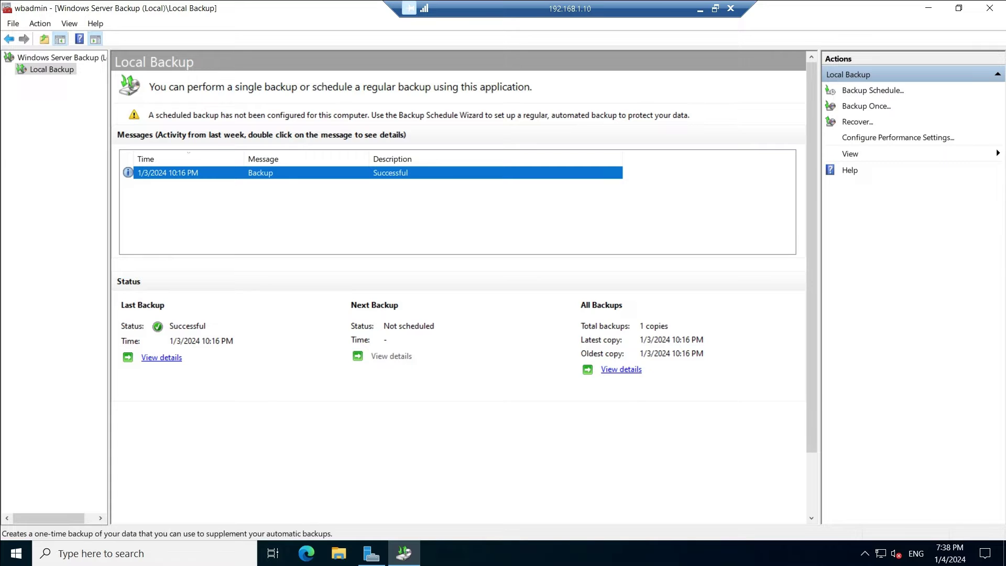
pyautogui.click(866, 106)
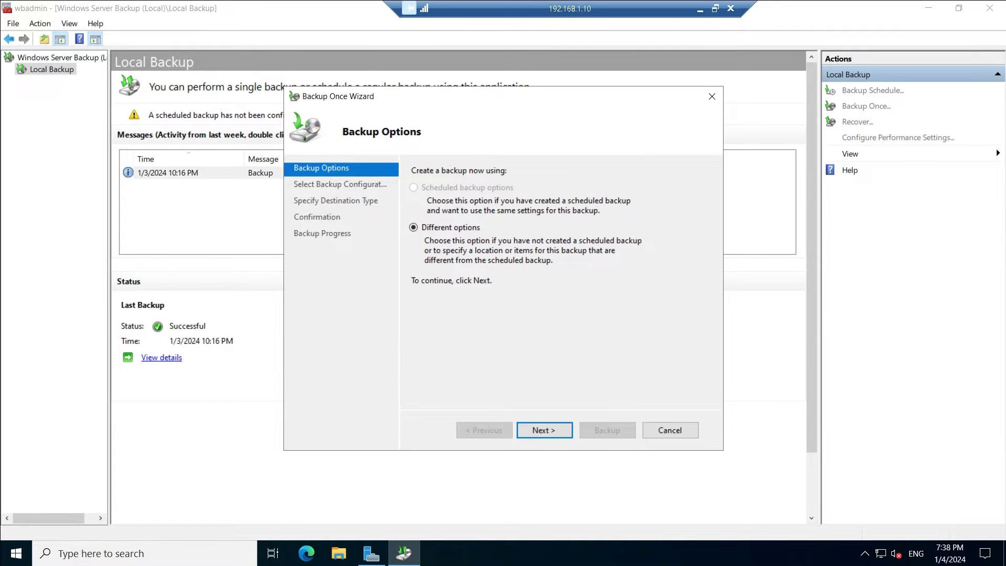
pyautogui.click(711, 96)
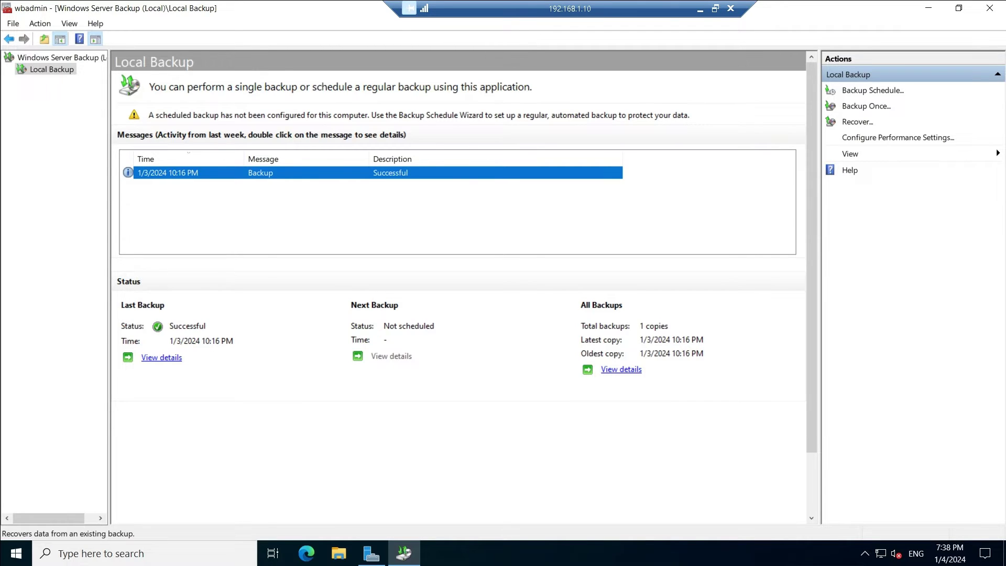
pyautogui.click(866, 105)
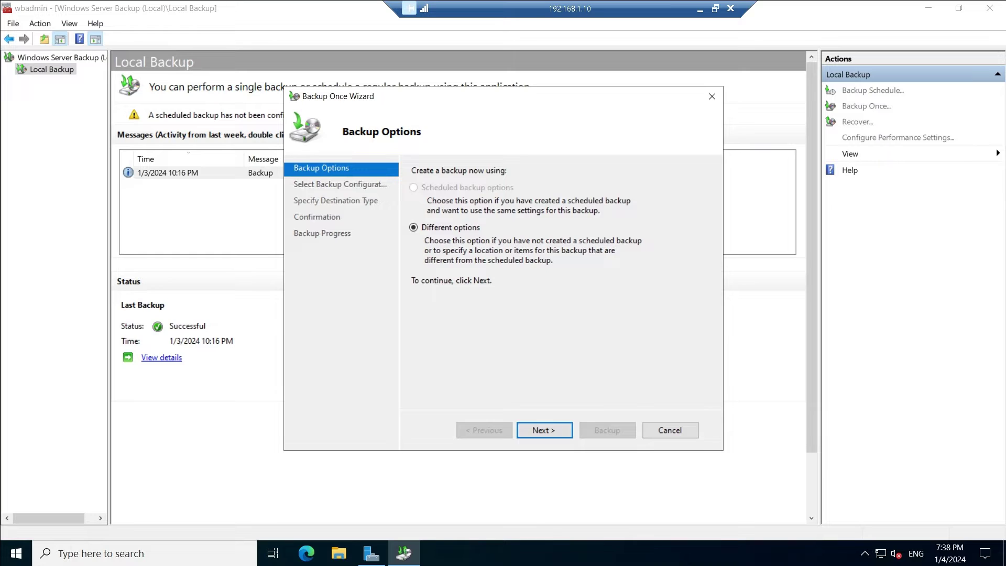
# Choose different options with a custom configuration for the one-time backup and add System state as the backup item.
pyautogui.press('Return')
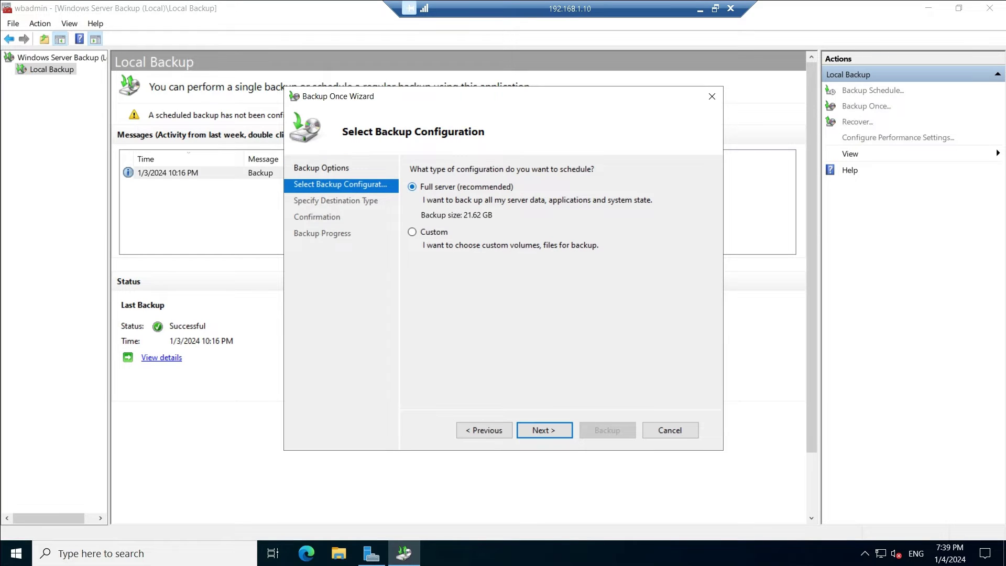
pyautogui.press('Down')
pyautogui.press('Return')
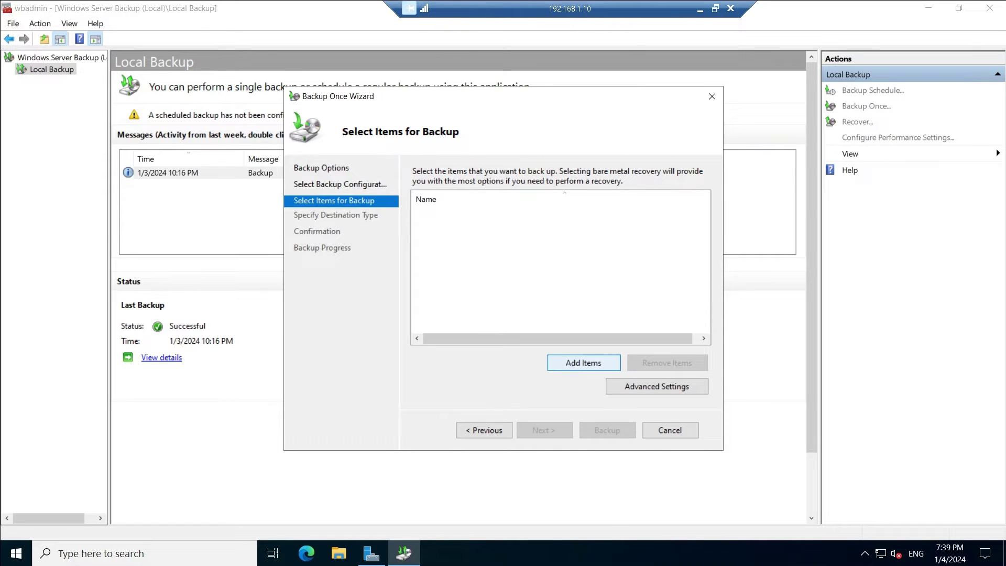
pyautogui.click(583, 362)
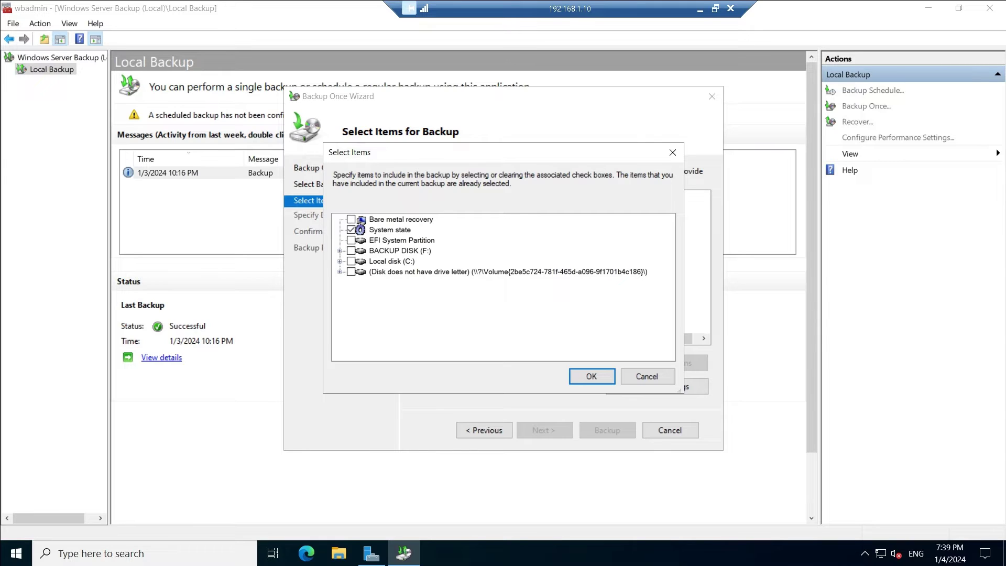
pyautogui.press('Return')
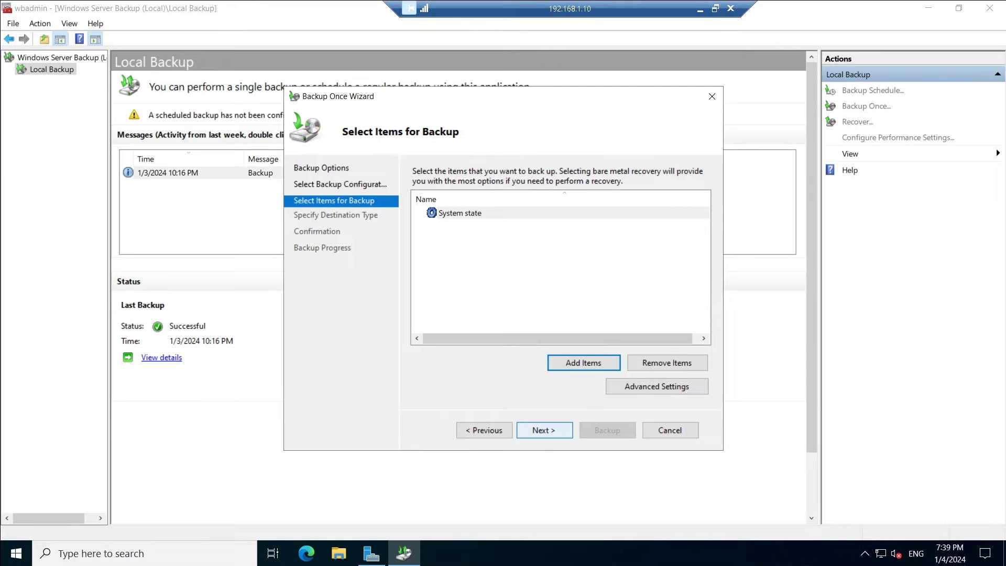
# Set the backup's VSS type to VSS full Backup in the advanced settings and proceed to the destination type.
pyautogui.click(657, 386)
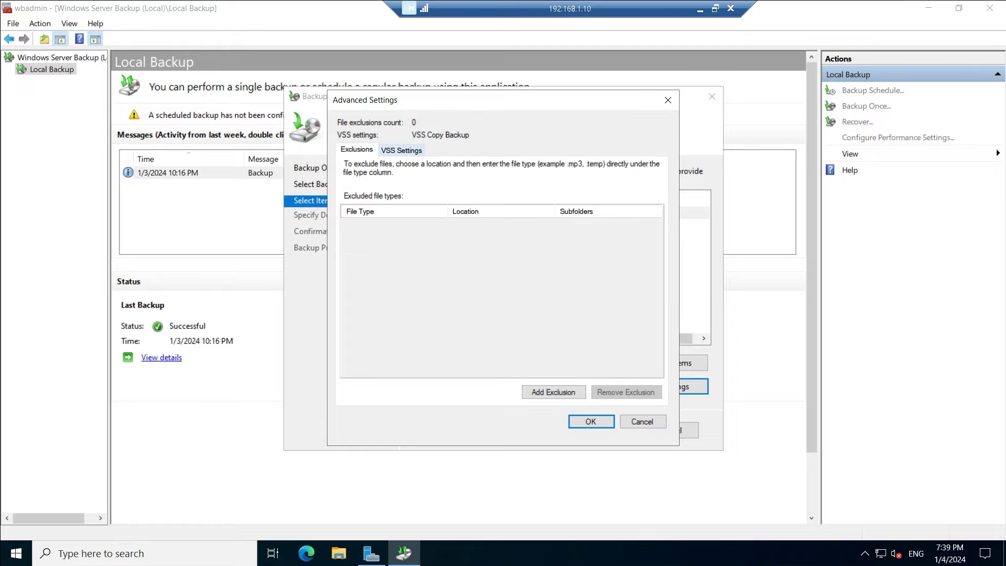
pyautogui.click(401, 149)
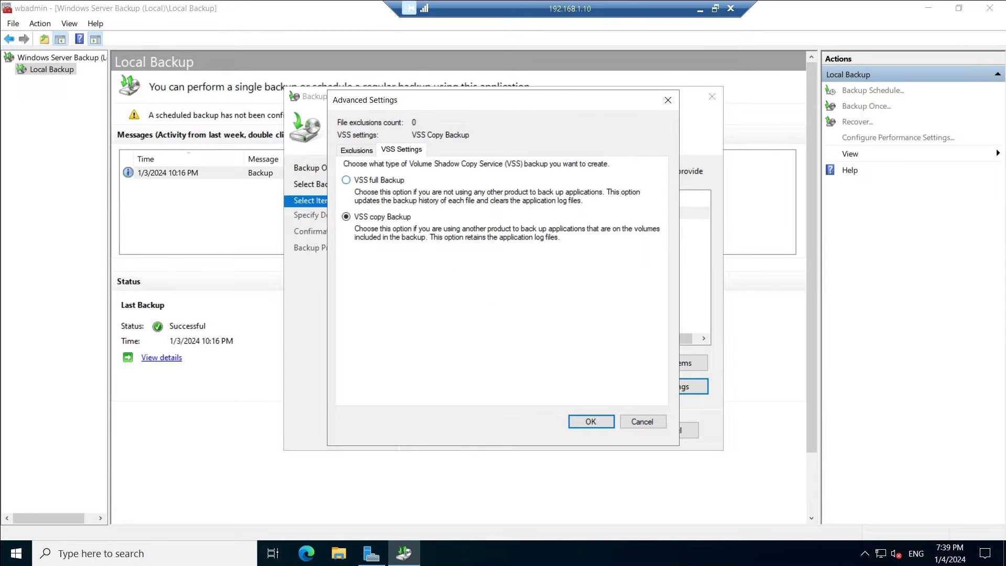
pyautogui.click(346, 179)
pyautogui.press('Return')
pyautogui.click(544, 429)
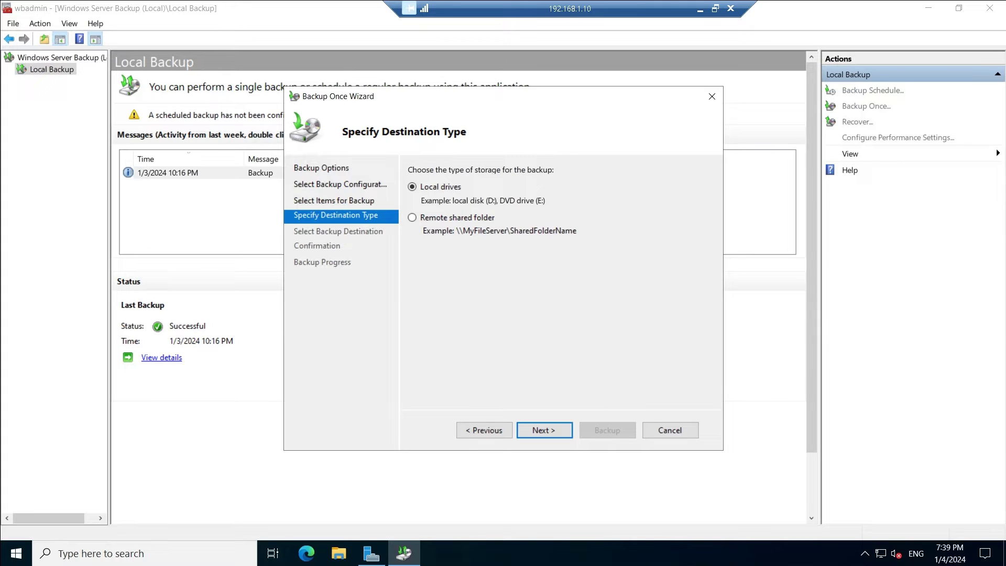
# Choose local drives as the backup storage, check the server's available drives in File Explorer, and proceed to the destination selection.
pyautogui.click(412, 217)
pyautogui.click(412, 186)
pyautogui.click(339, 554)
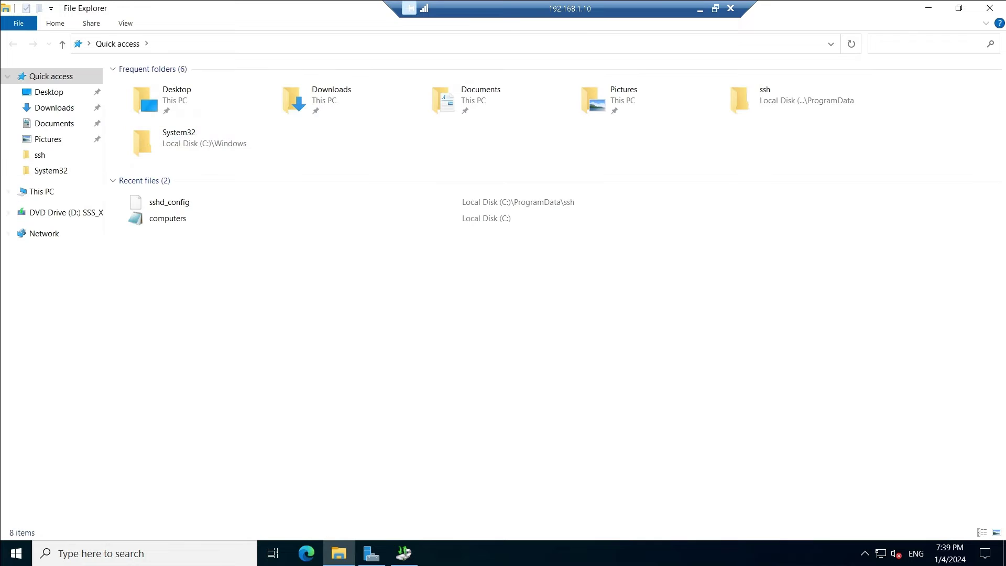
pyautogui.click(41, 191)
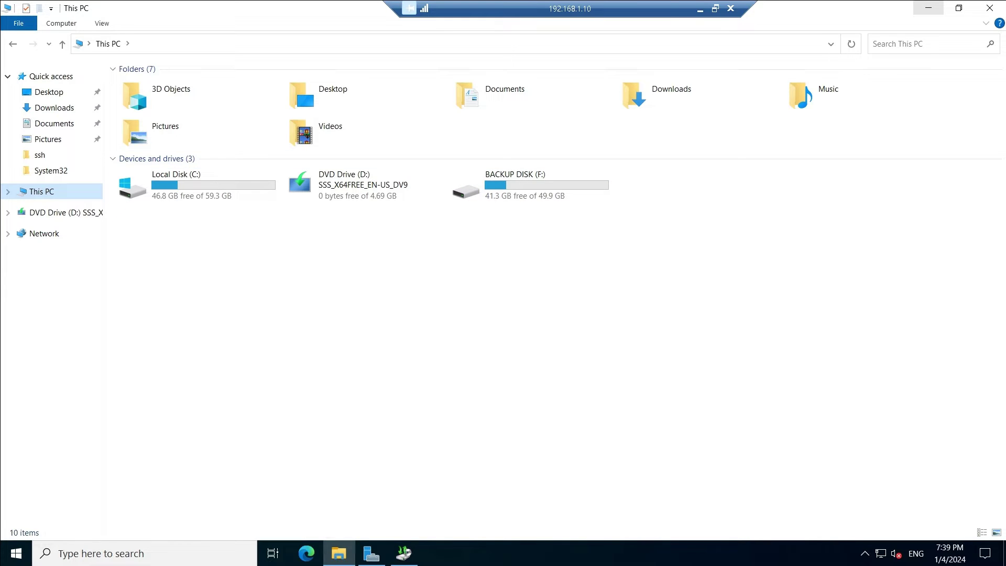
pyautogui.click(989, 8)
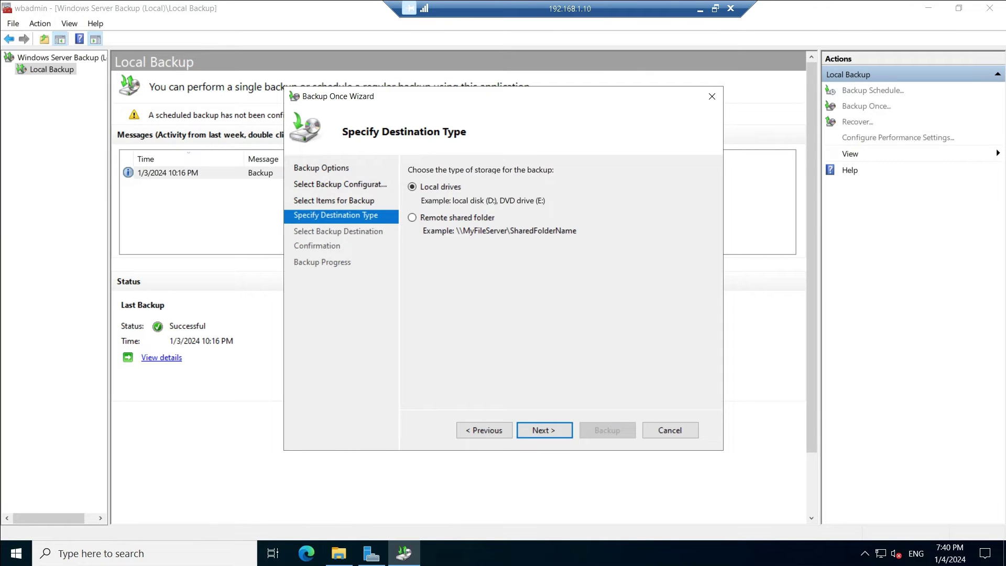
pyautogui.press('Return')
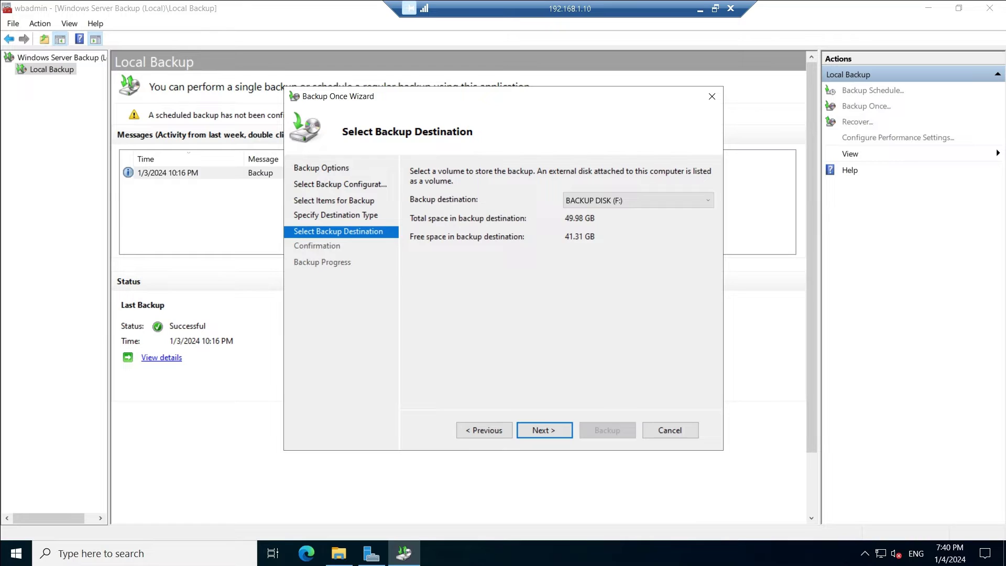
# Use BACKUP DISK (F:) as the backup destination, proceed to the confirmation page, and close the wizard without starting the backup.
pyautogui.hotkey('alt', 'Down')
pyautogui.press('Down')
pyautogui.press('Down')
pyautogui.press('Up')
pyautogui.press('Up')
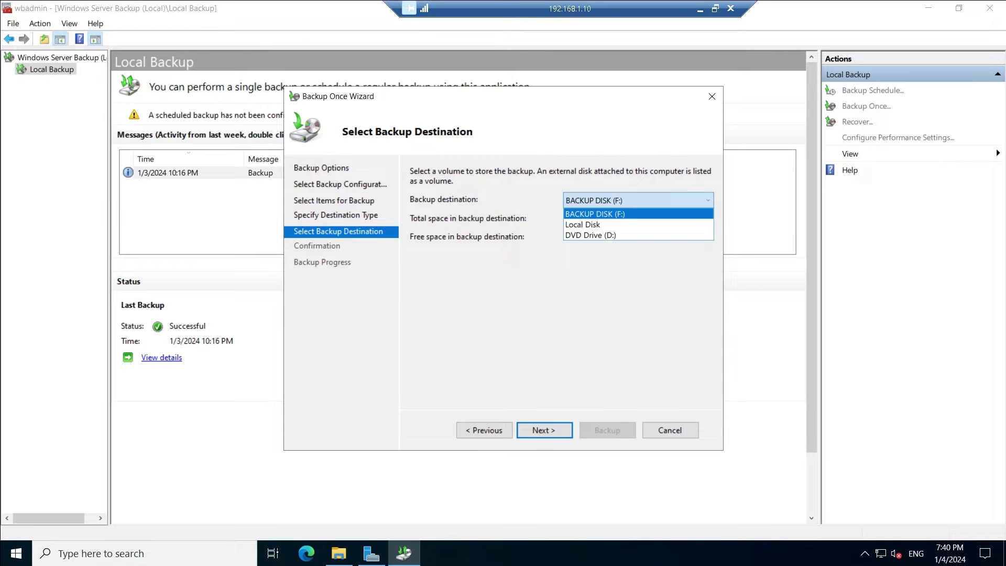
pyautogui.press('Down')
pyautogui.press('Down')
pyautogui.press('Up')
pyautogui.press('Up')
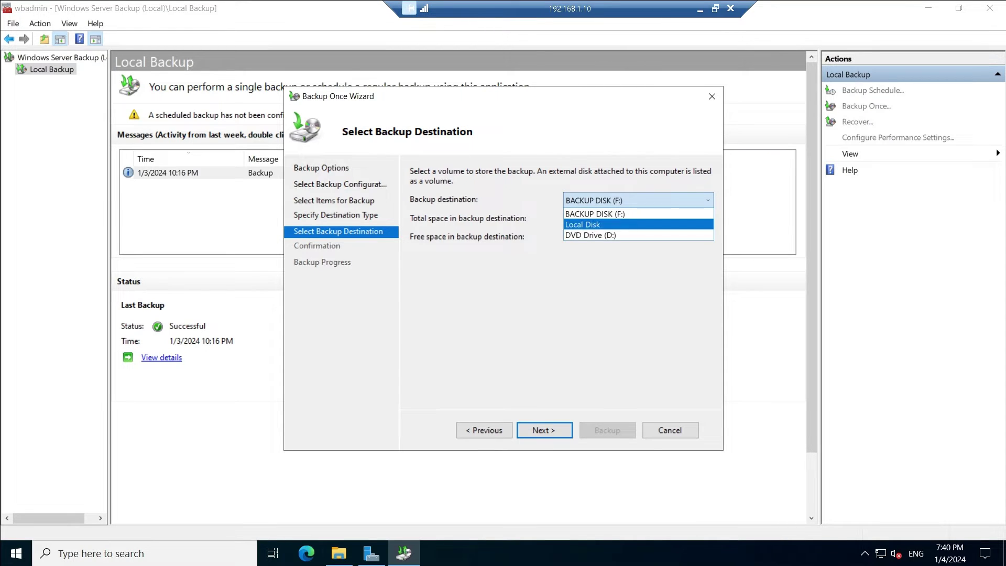
pyautogui.press('Return')
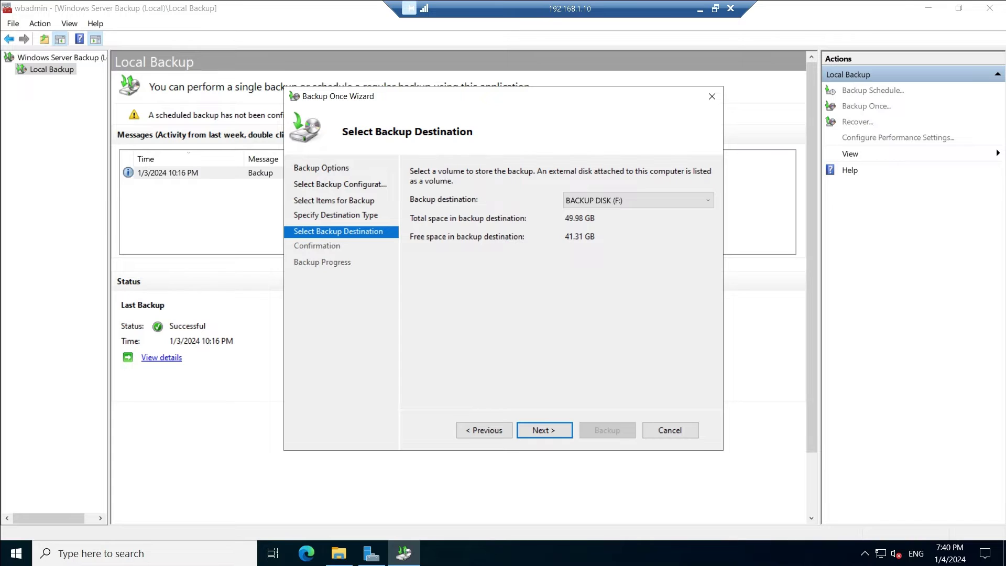
pyautogui.press('Return')
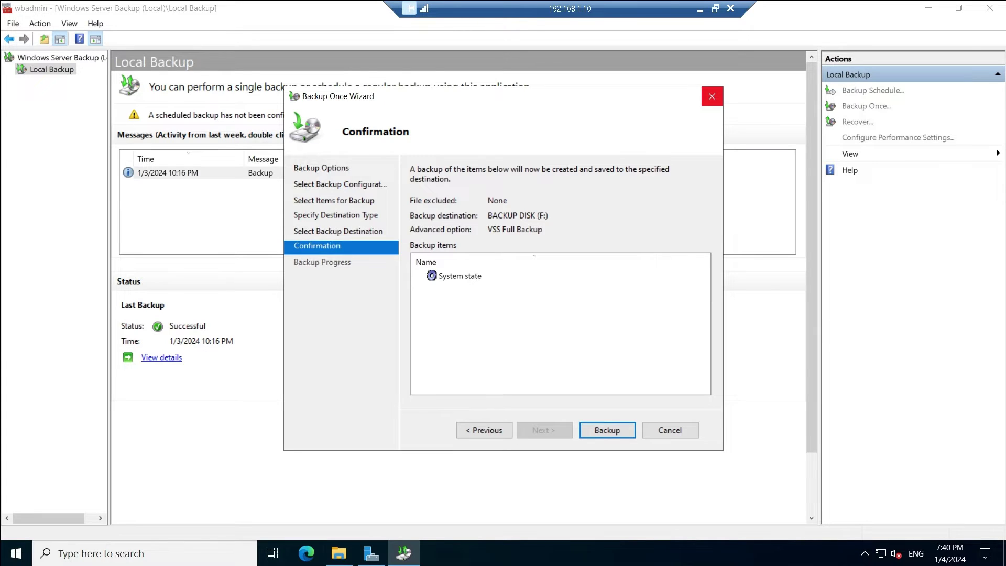
pyautogui.click(712, 96)
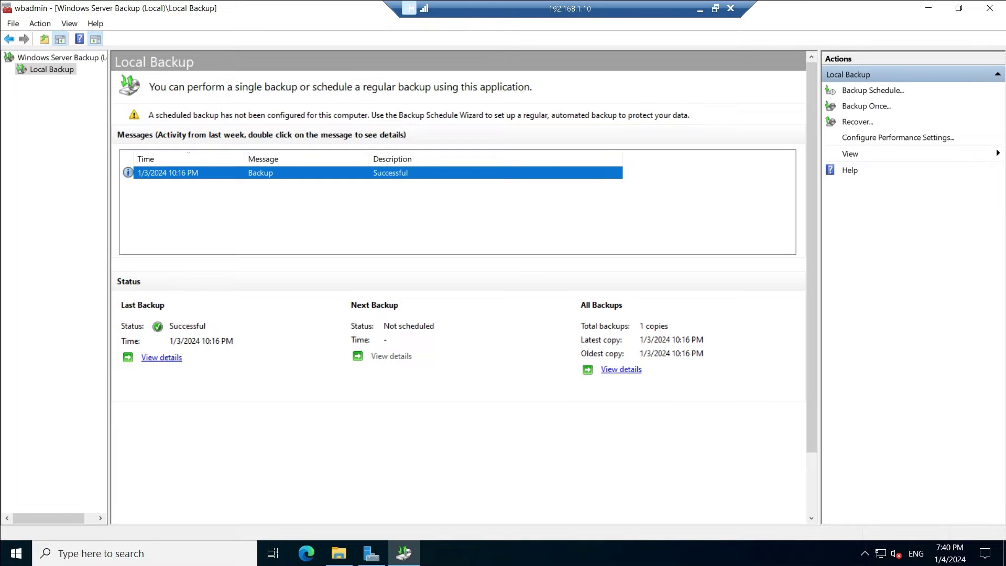
# Open Active Directory Users and Computers and display the contents of the Sales organizational unit.
pyautogui.click(142, 554)
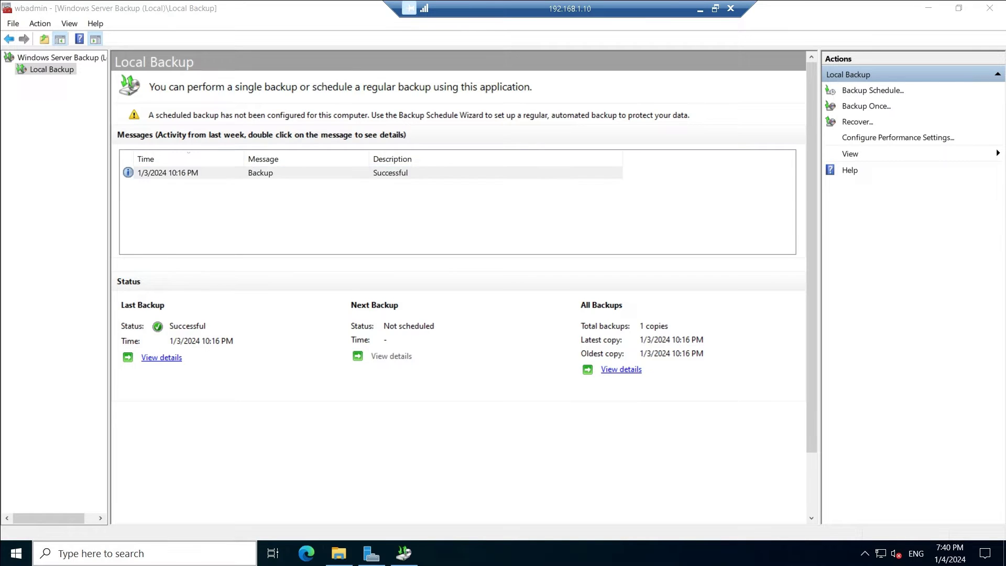
pyautogui.write('dsa')
pyautogui.press('Return')
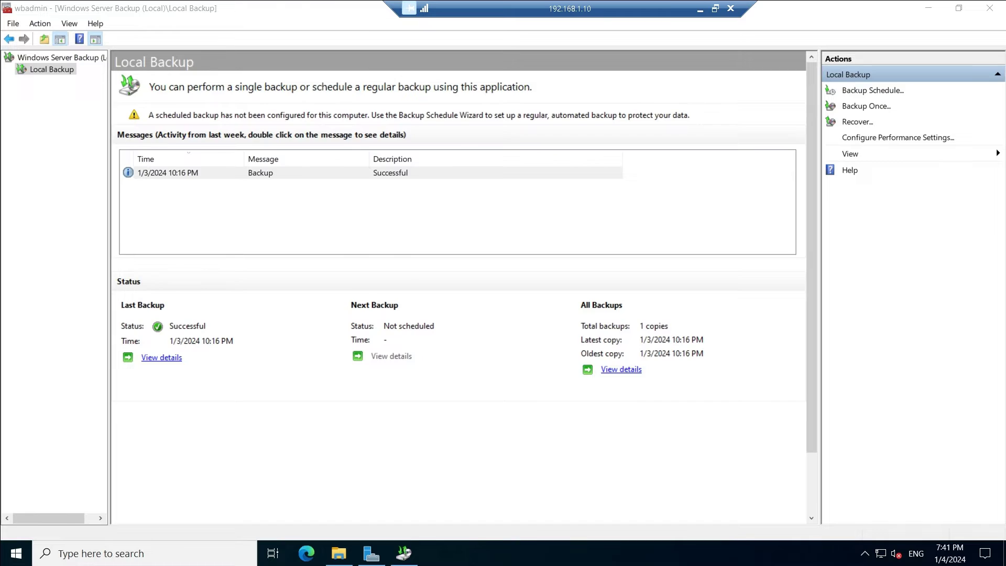
pyautogui.click(50, 152)
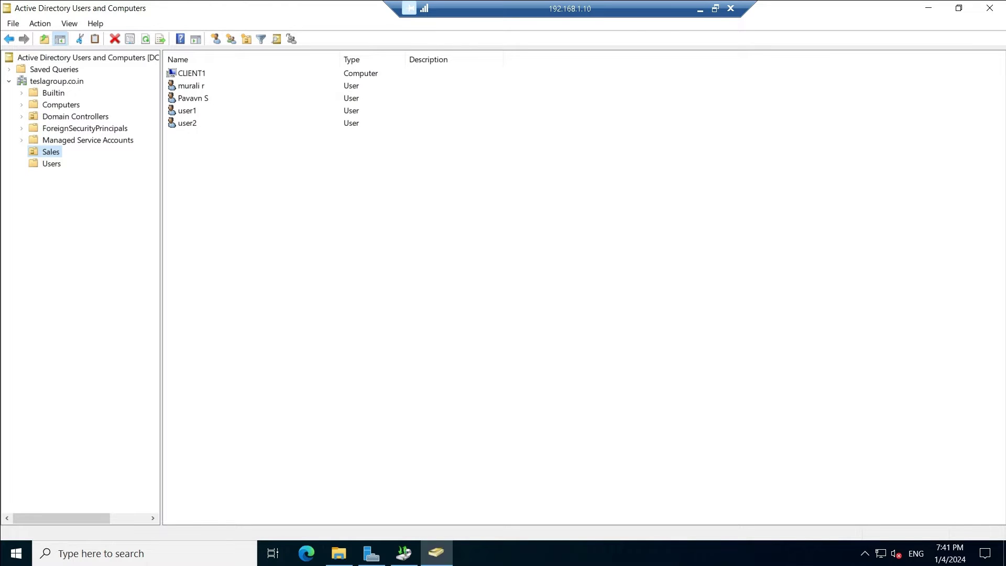
# Delete the Sales organizational unit with all objects it contains, and check the contents of the Users container.
pyautogui.moveTo(175, 170); pyautogui.dragTo(191, 105)
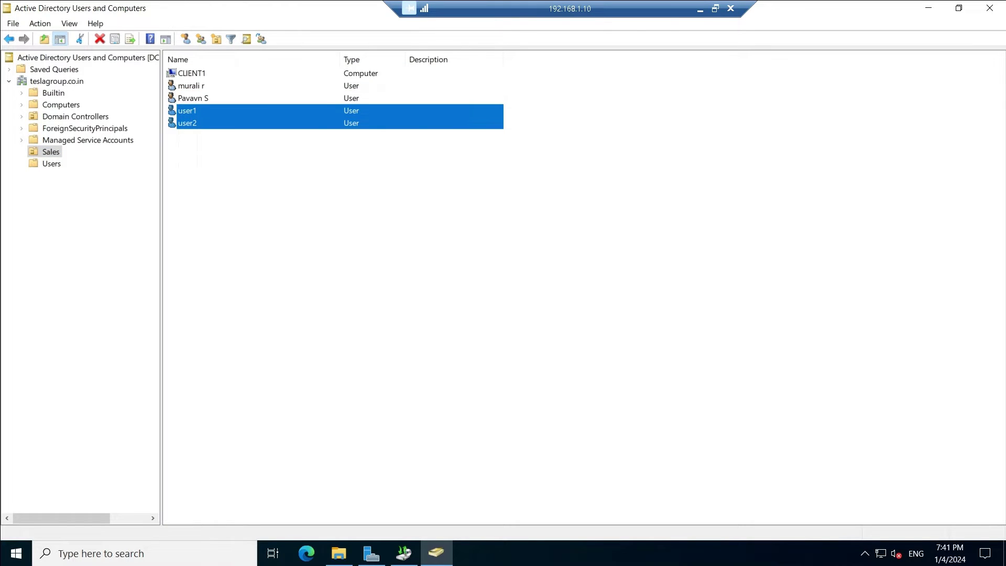
pyautogui.rightClick(197, 109)
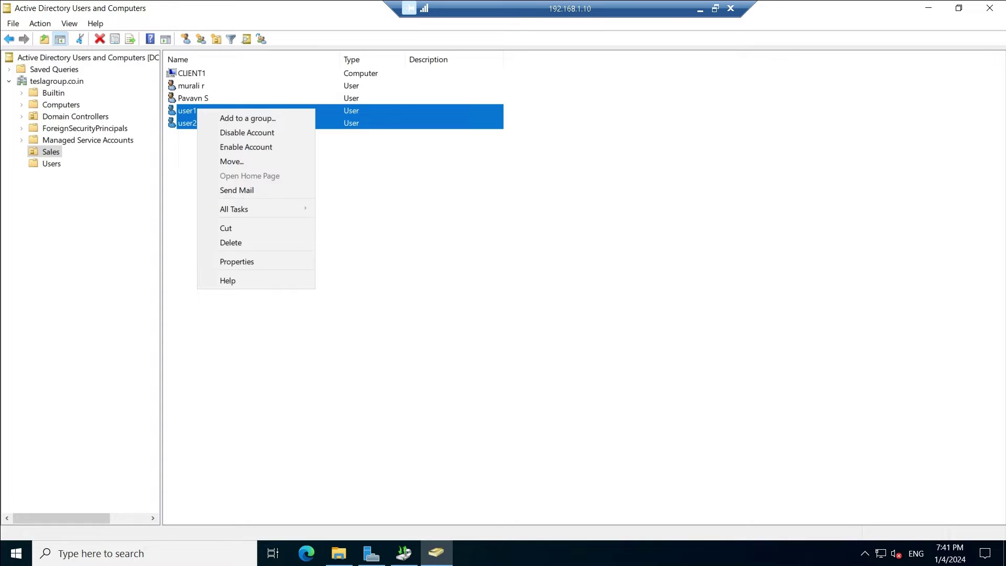
pyautogui.click(56, 152)
pyautogui.rightClick(57, 152)
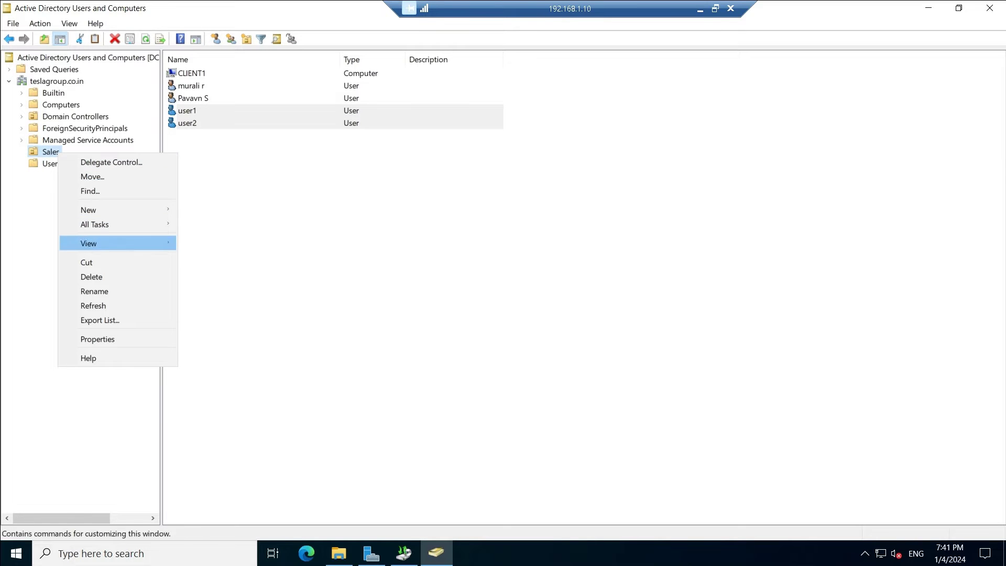
pyautogui.press('Escape')
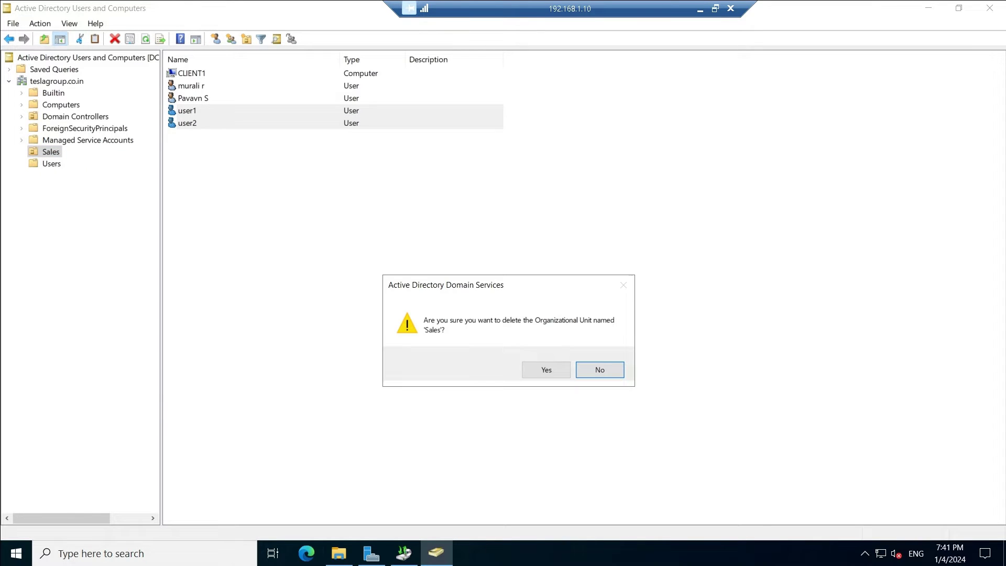
pyautogui.click(546, 370)
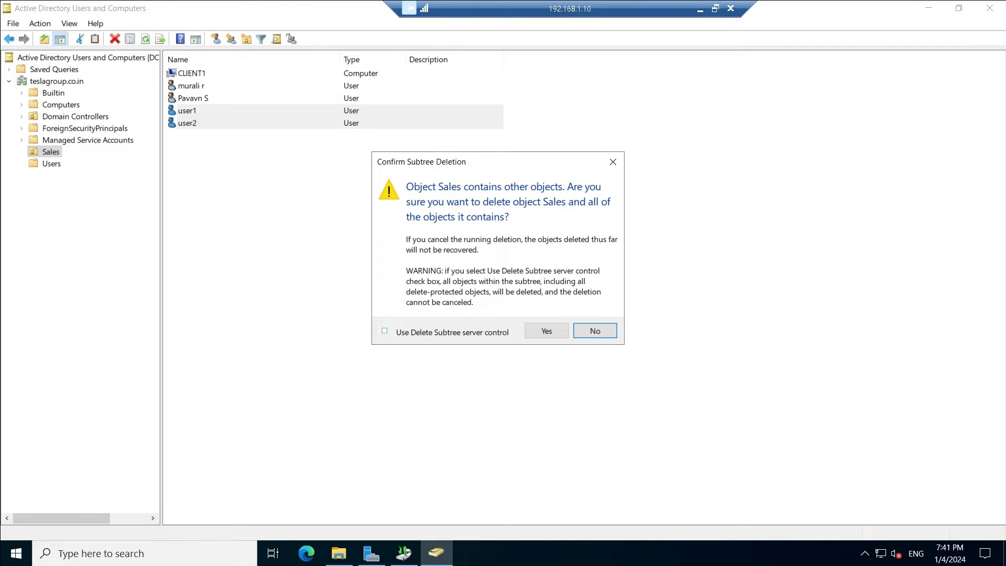
pyautogui.click(546, 330)
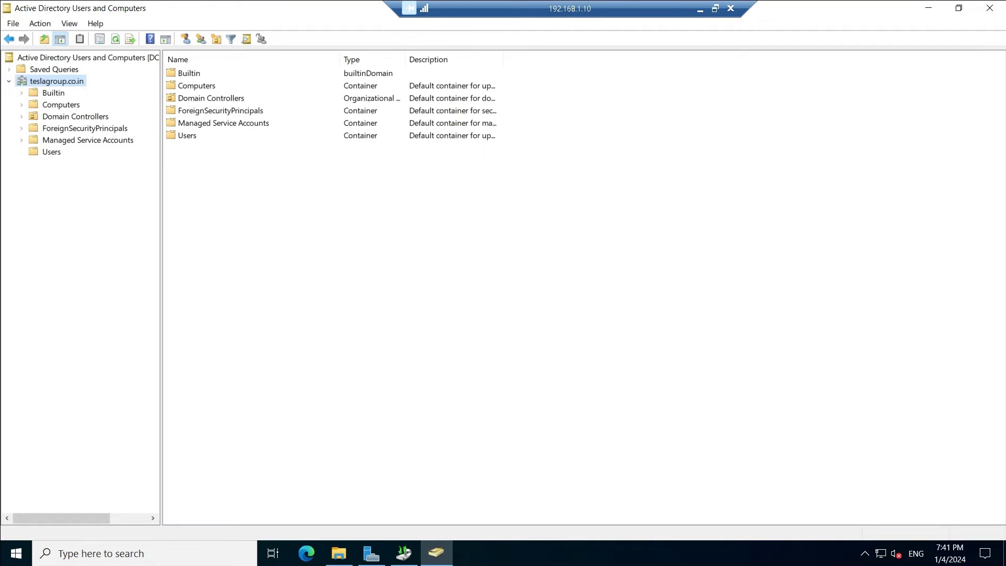
pyautogui.click(52, 151)
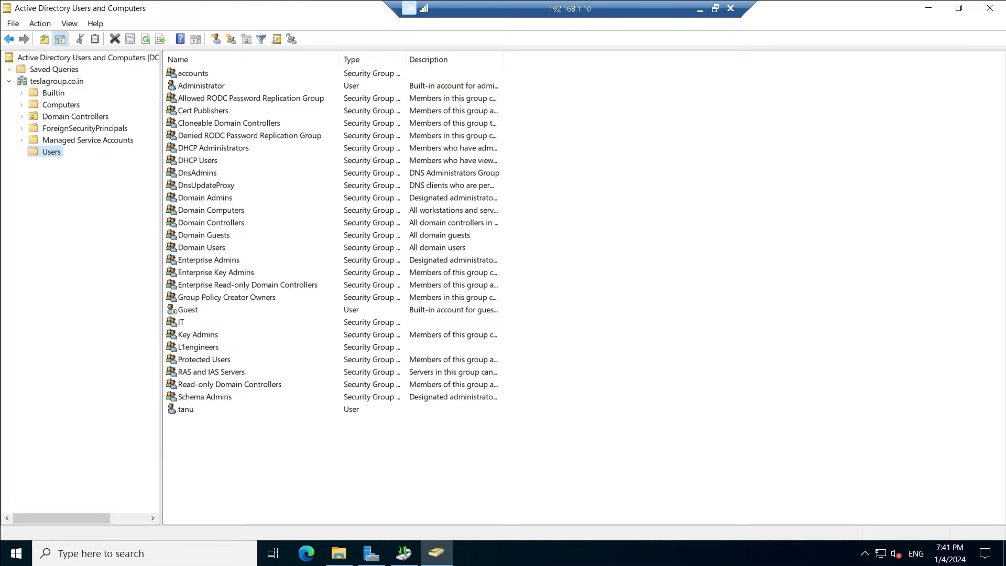
# Return to Windows Server Backup, start a recovery from this server (DC1), and select the 1/3/2024 10:16 PM backup.
pyautogui.click(929, 8)
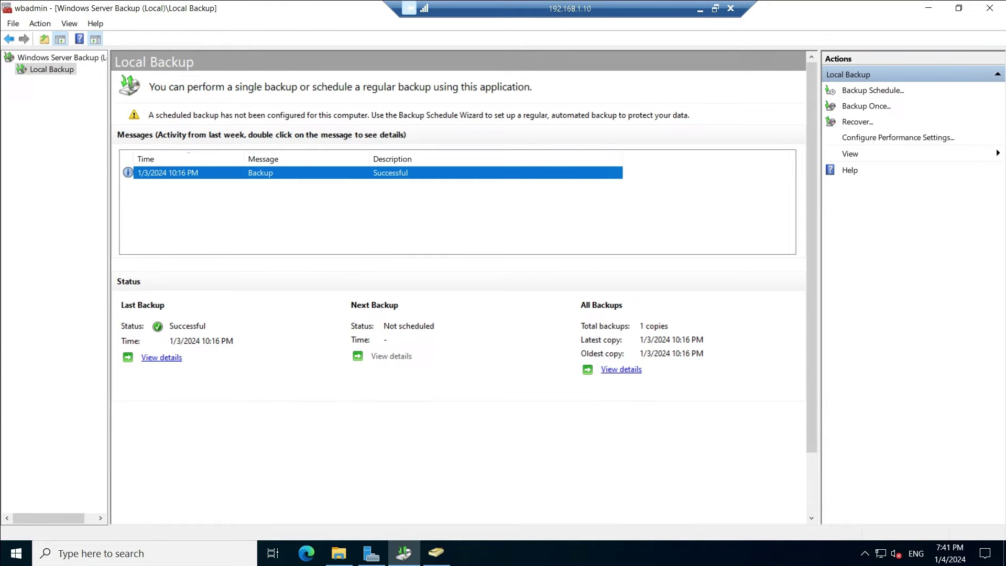
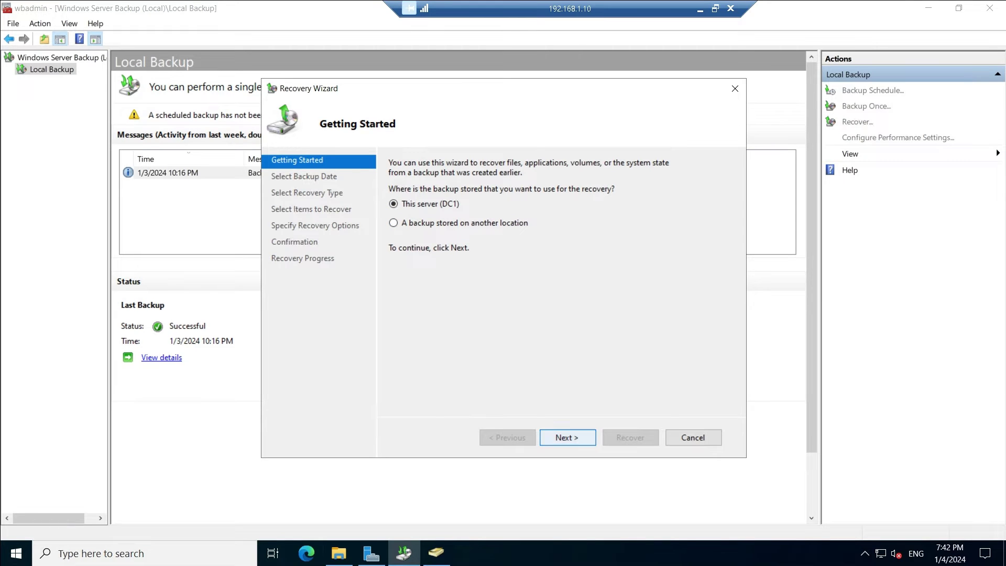
pyautogui.press('Return')
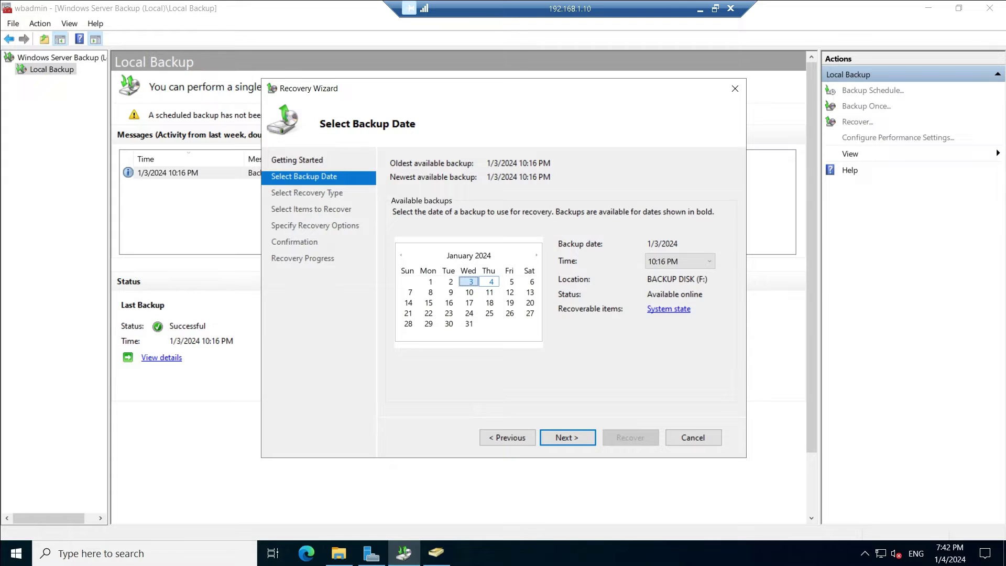
pyautogui.click(490, 281)
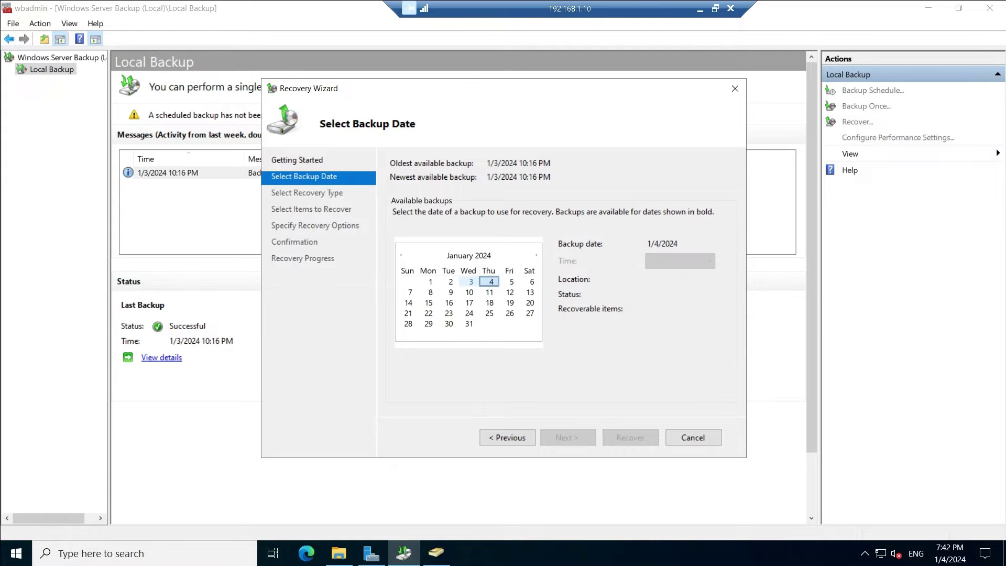
pyautogui.click(470, 281)
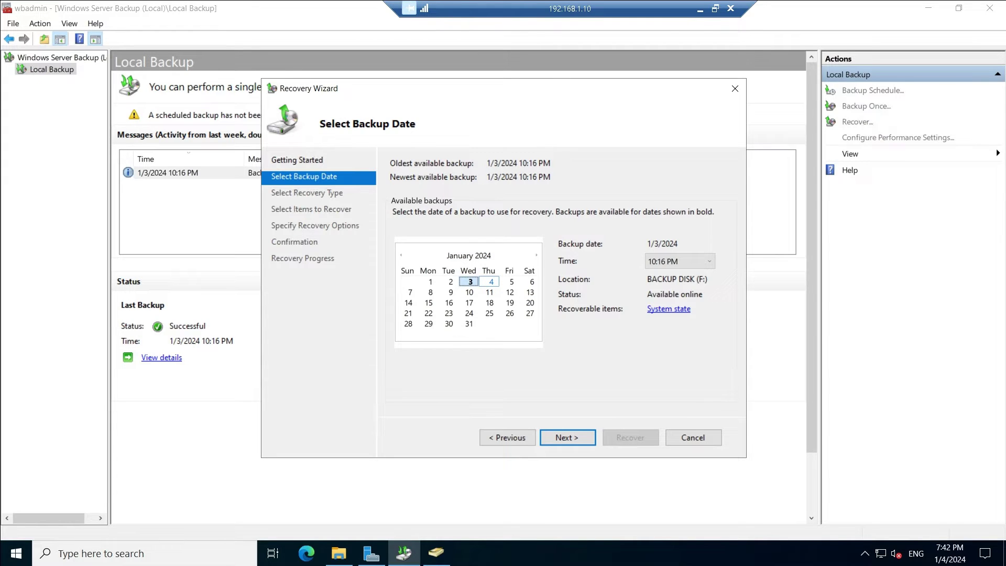
pyautogui.click(567, 438)
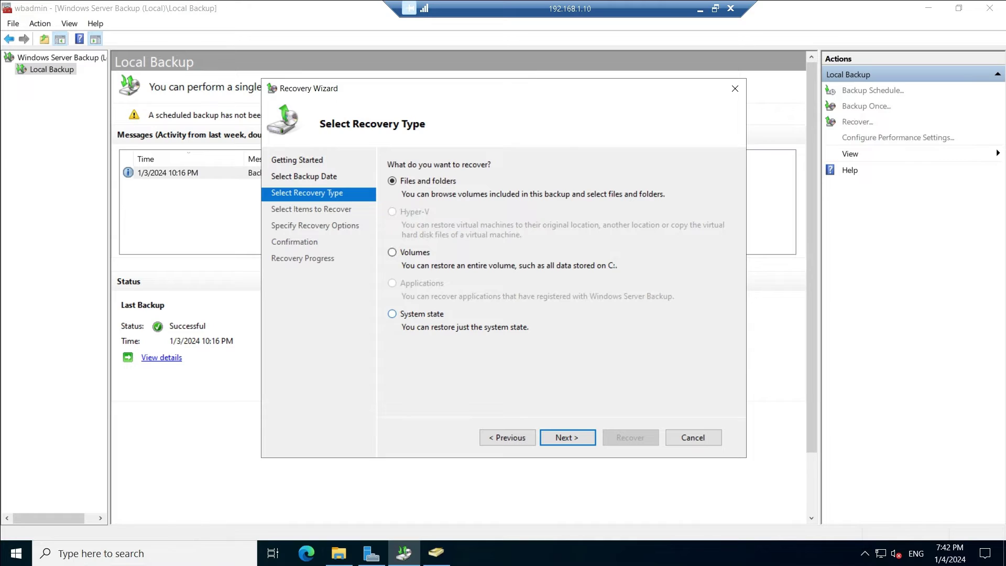
# Try to recover the system state to its original location with an authoritative restore of Active Directory files.
pyautogui.click(392, 313)
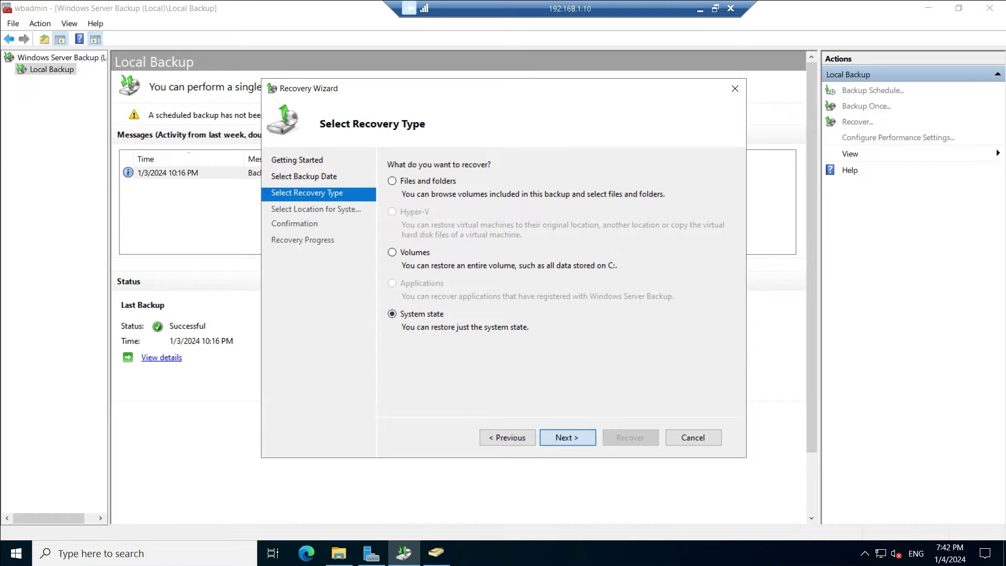
pyautogui.click(567, 437)
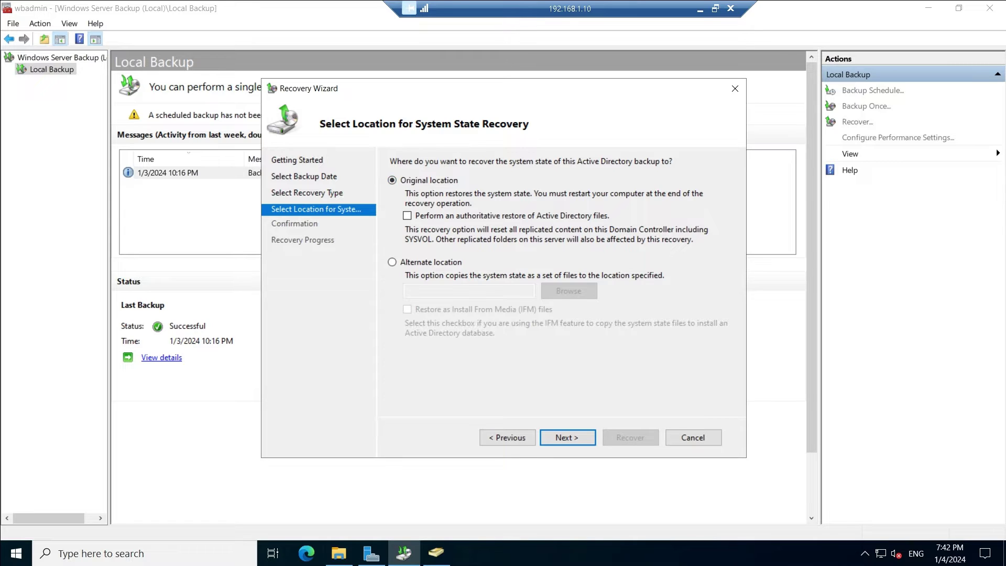
pyautogui.click(407, 215)
pyautogui.click(567, 437)
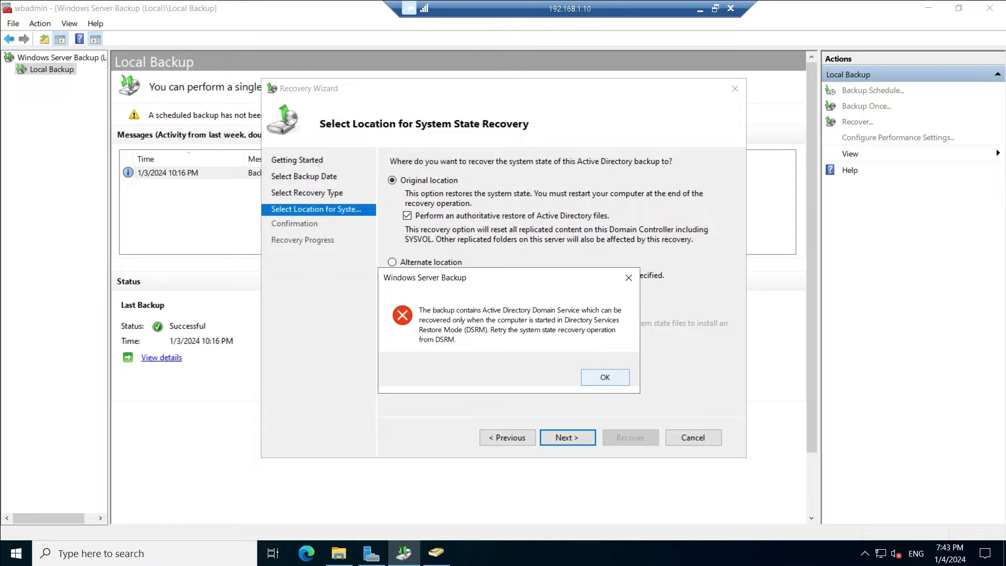
# Dismiss the recovery error, close the Recovery Wizard and open System Configuration with msconfig.
pyautogui.click(605, 377)
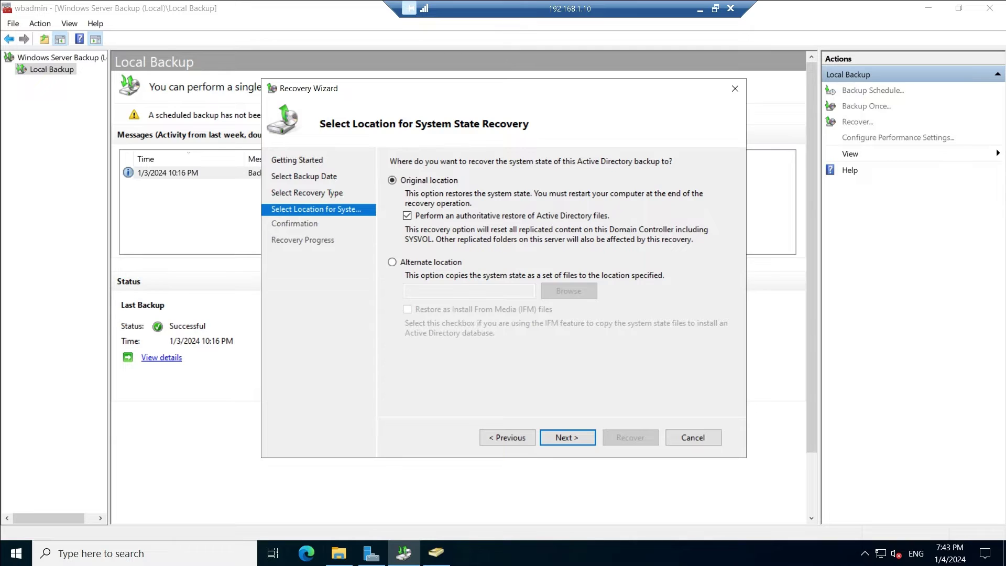
pyautogui.click(735, 88)
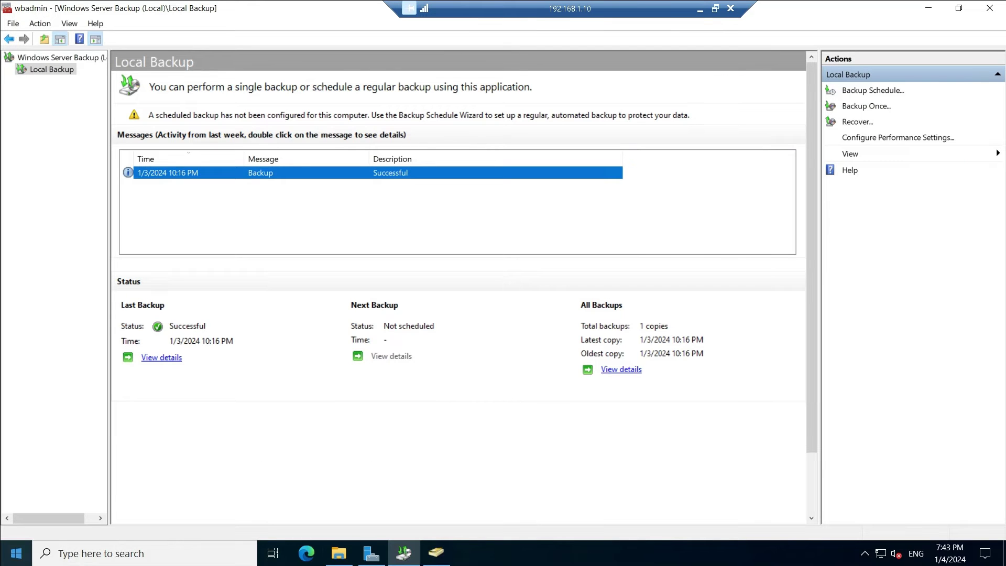
pyautogui.press('super+x')
pyautogui.press('Return')
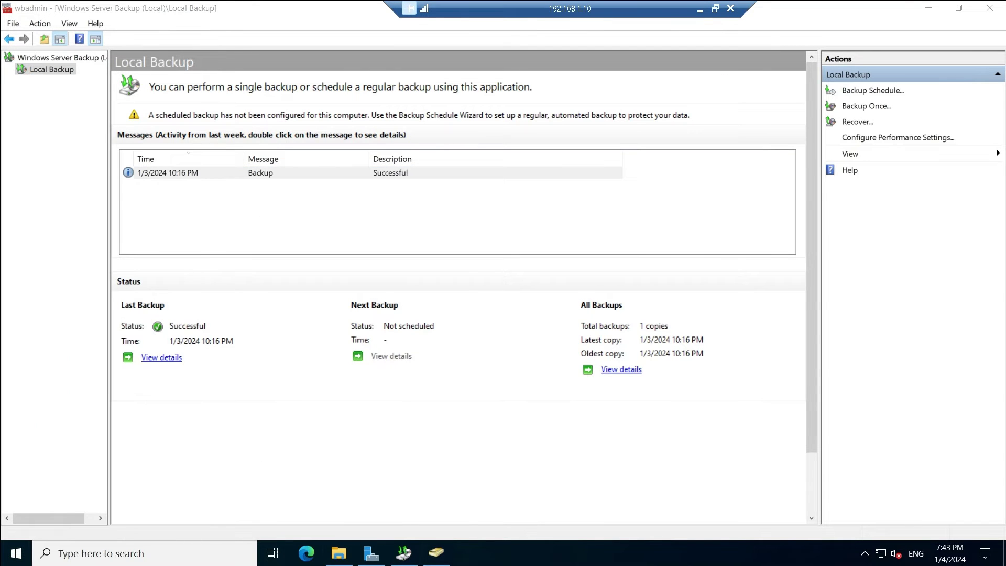
pyautogui.write('msconfig')
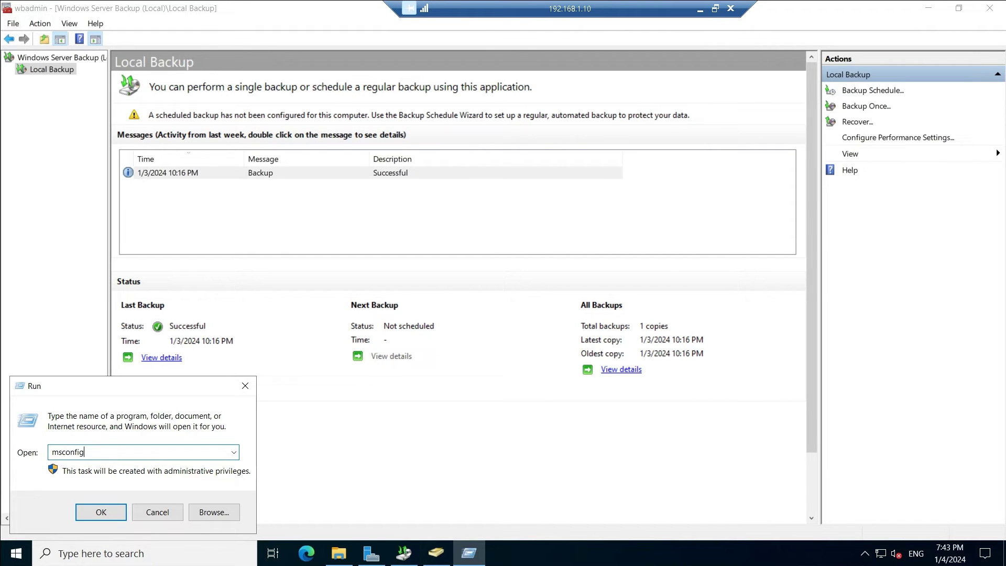
pyautogui.press('Return')
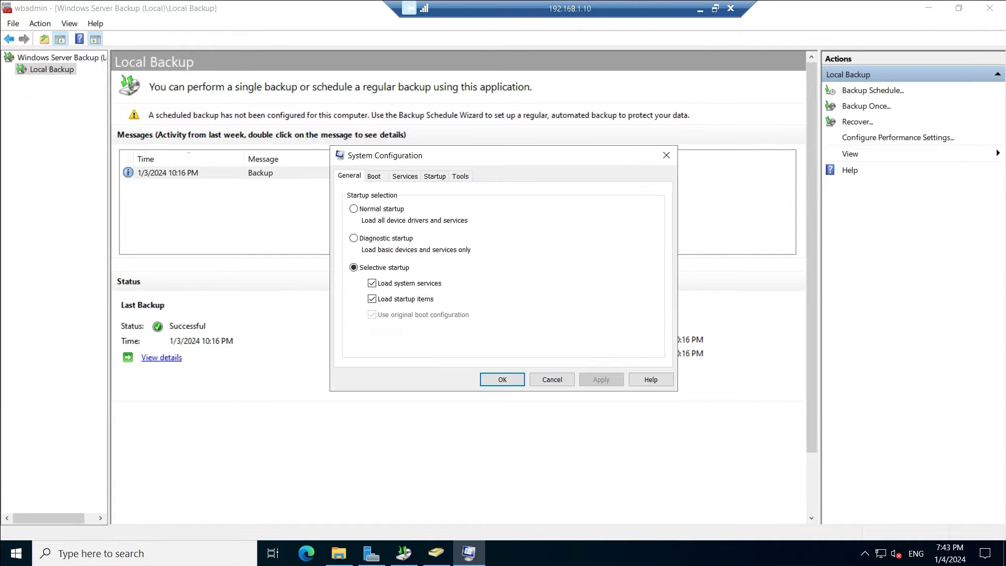
# Configure safe boot with the Active Directory repair option, apply it, and restart the server.
pyautogui.click(374, 176)
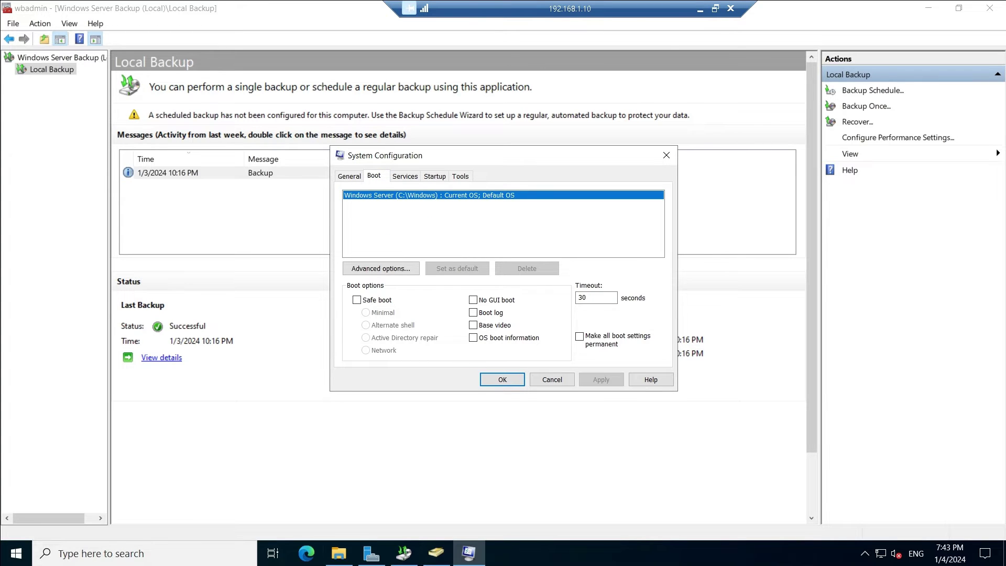
pyautogui.click(357, 300)
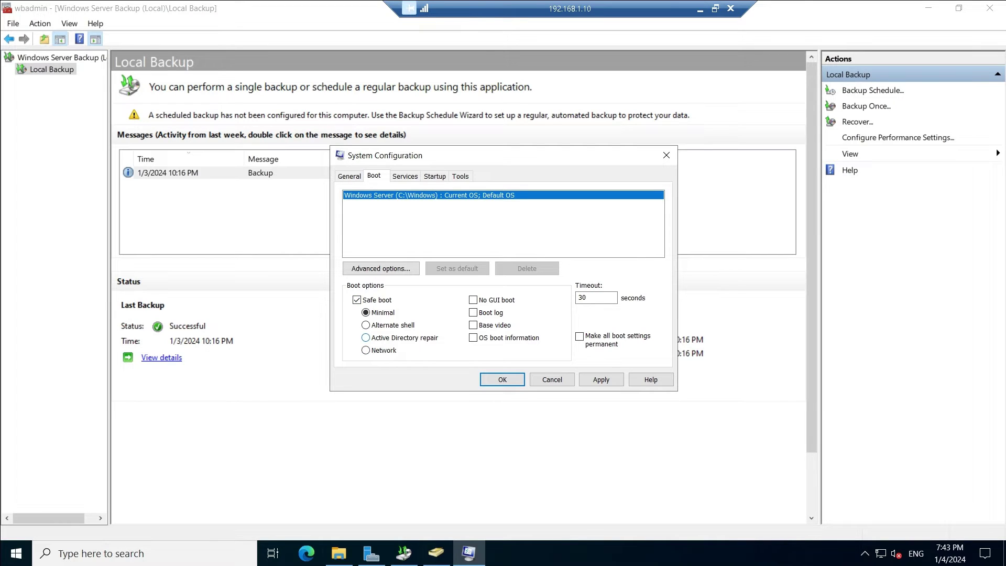
pyautogui.click(366, 337)
pyautogui.click(601, 379)
pyautogui.press('Return')
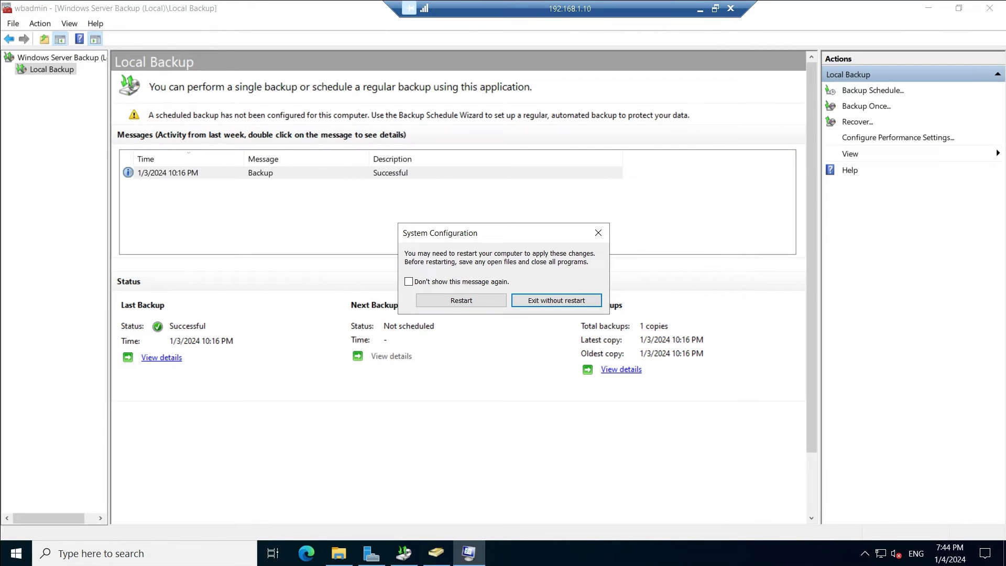
pyautogui.click(461, 301)
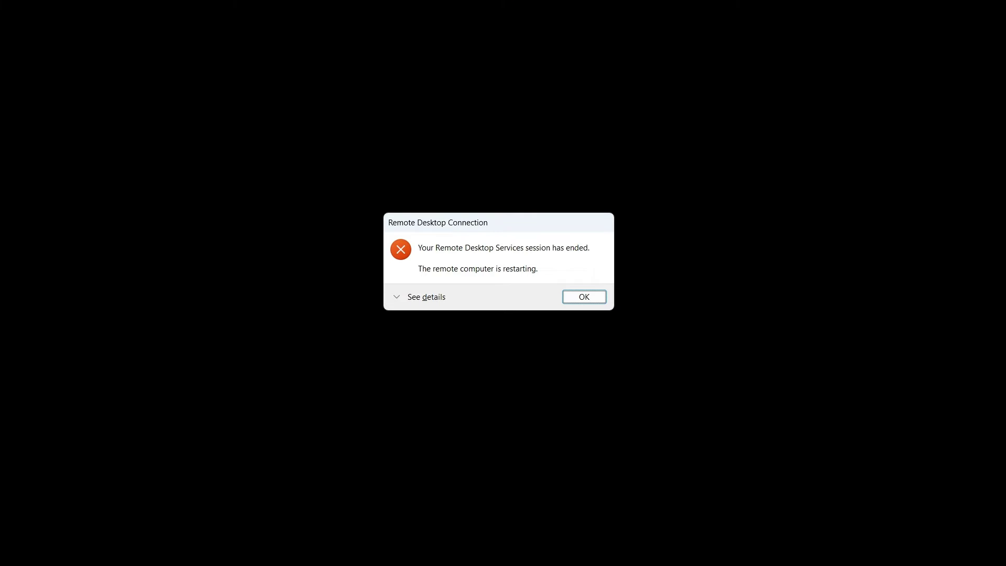
# Dismiss the ended remote desktop session and switch to the server1 virtual machine in VMware Workstation.
pyautogui.press('Return')
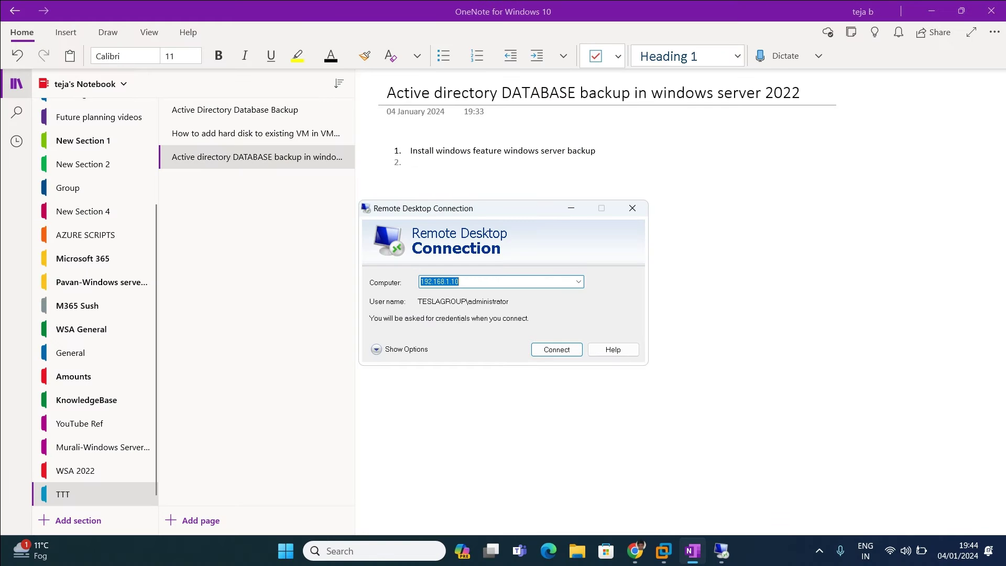
pyautogui.press('Return')
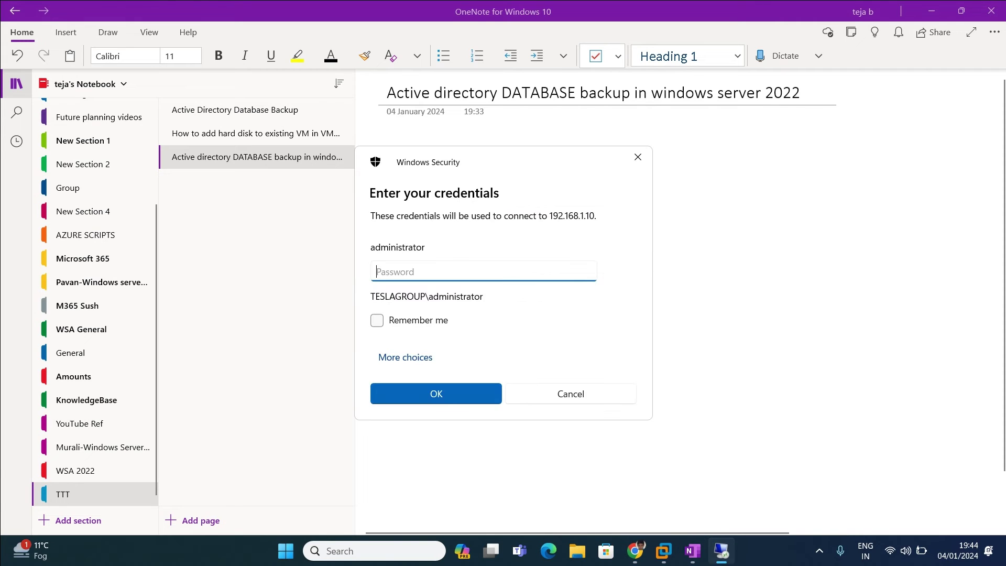
pyautogui.moveTo(664, 550)
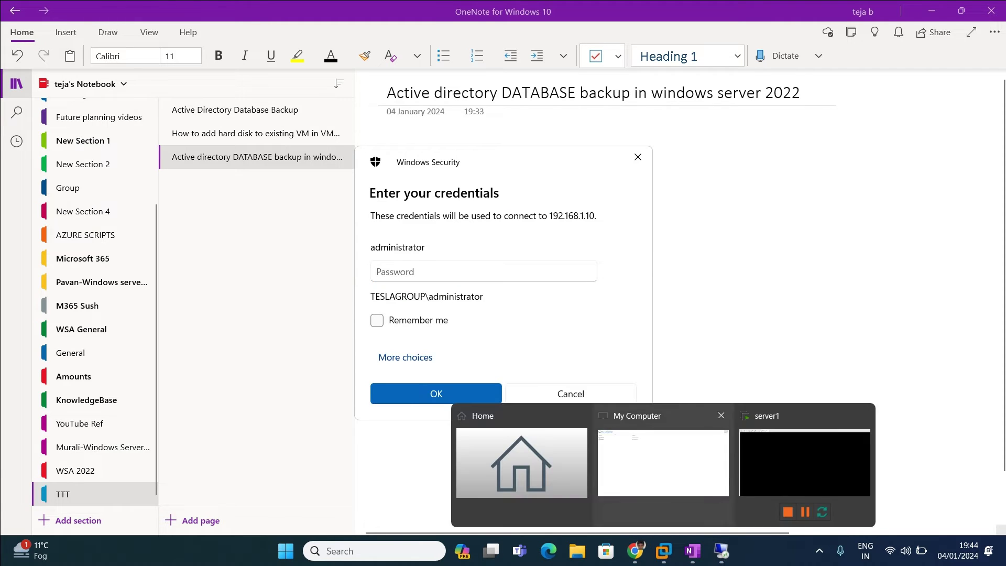
pyautogui.click(805, 465)
pyautogui.hotkey('ctrl', 'g')
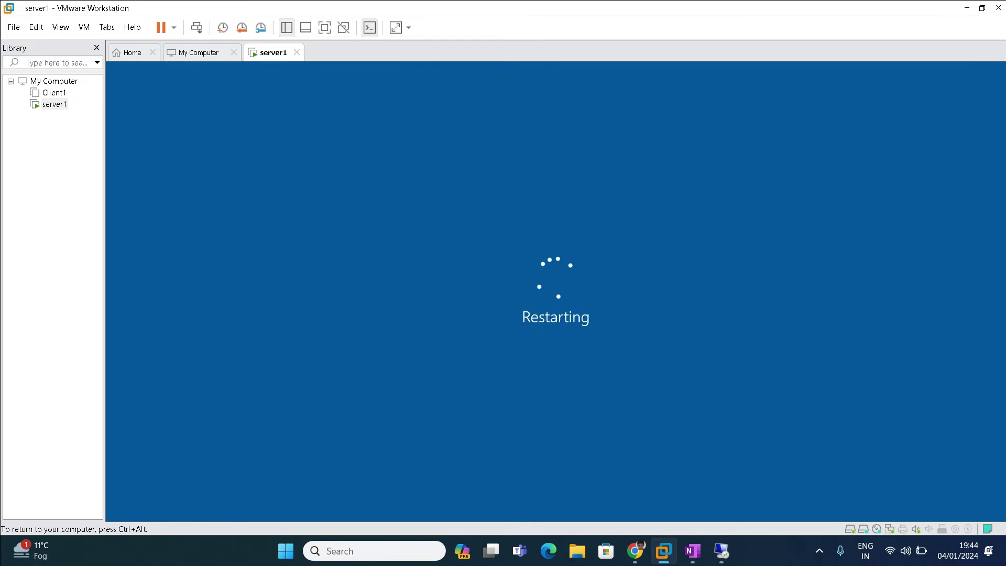
# Wait for server1 to restart and unlock its lock screen to reach the sign-in form.
pyautogui.hotkey('ctrl', 'alt')
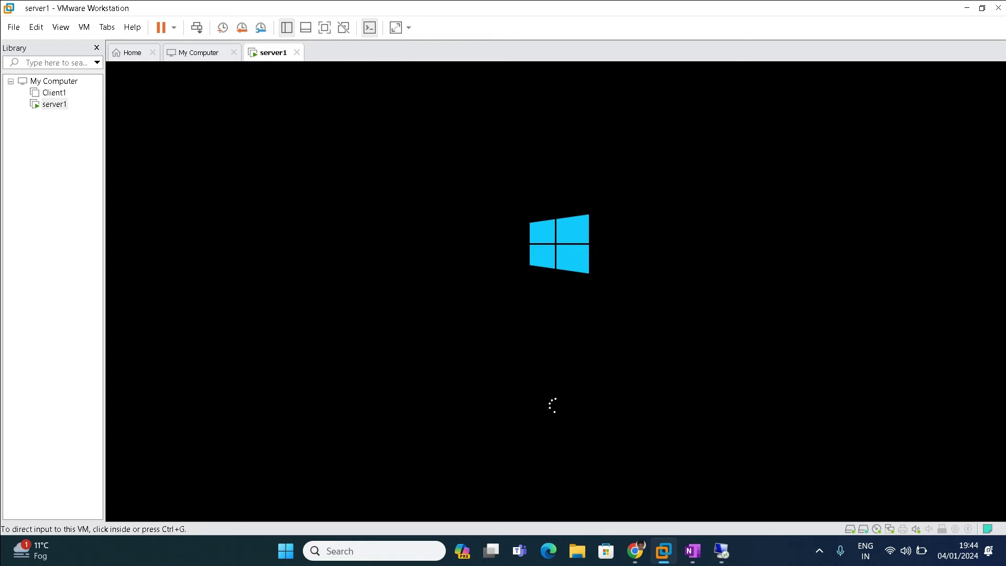
pyautogui.hotkey('ctrl', 'g')
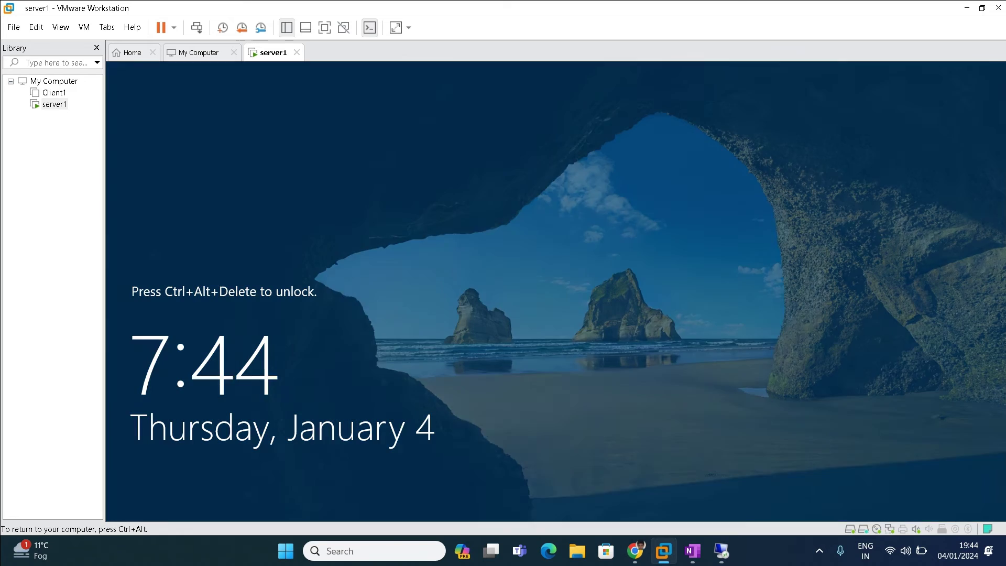
pyautogui.hotkey('ctrl', 'alt')
pyautogui.press('ctrl+alt+Insert')
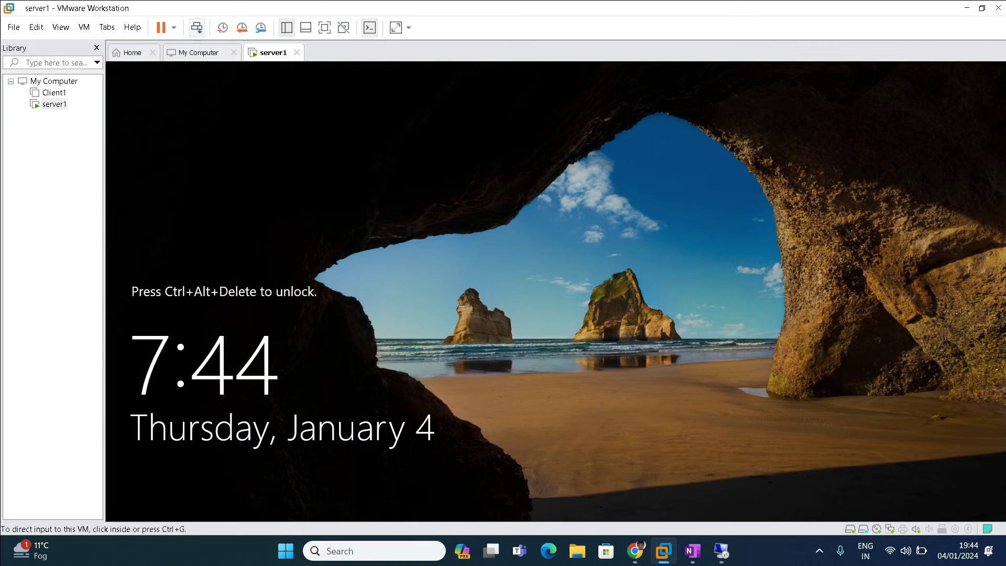
pyautogui.hotkey('ctrl', 'g')
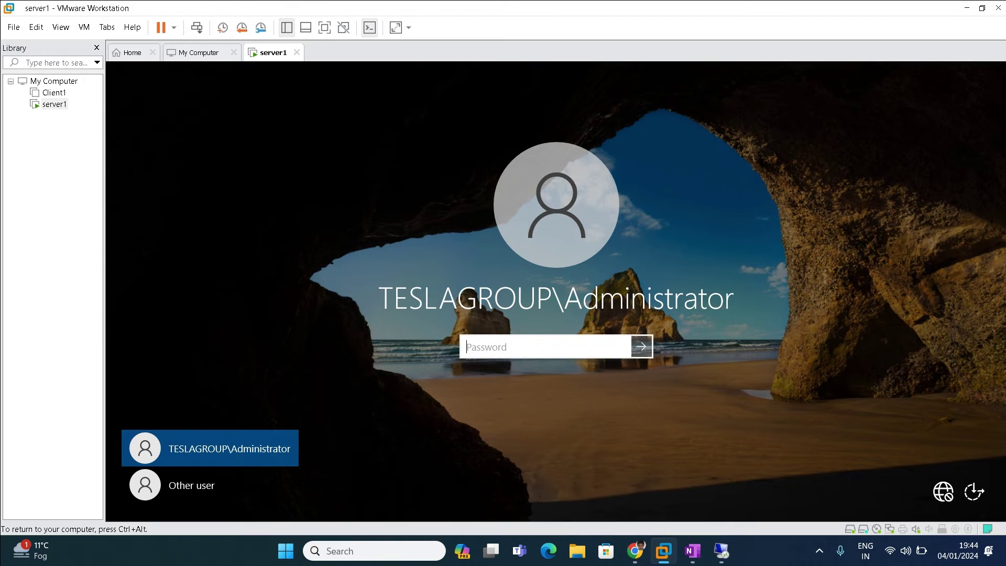
# Try to sign in as TESLAGROUP\Administrator with the account password.
pyautogui.write('*********')
pyautogui.press('Return')
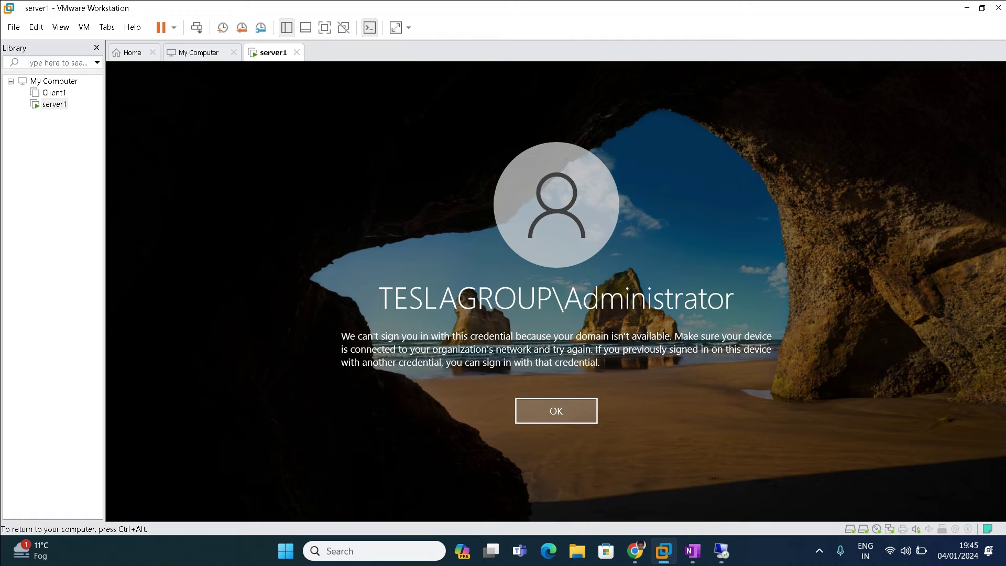
pyautogui.press('Return')
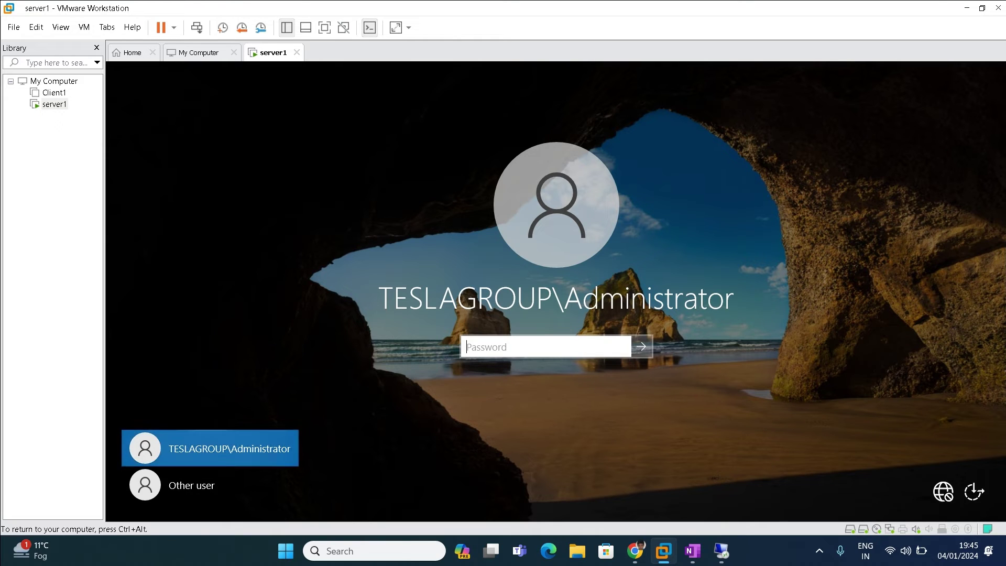
# Sign in to server1 as another user with the local account .\administrator and its password.
pyautogui.click(191, 486)
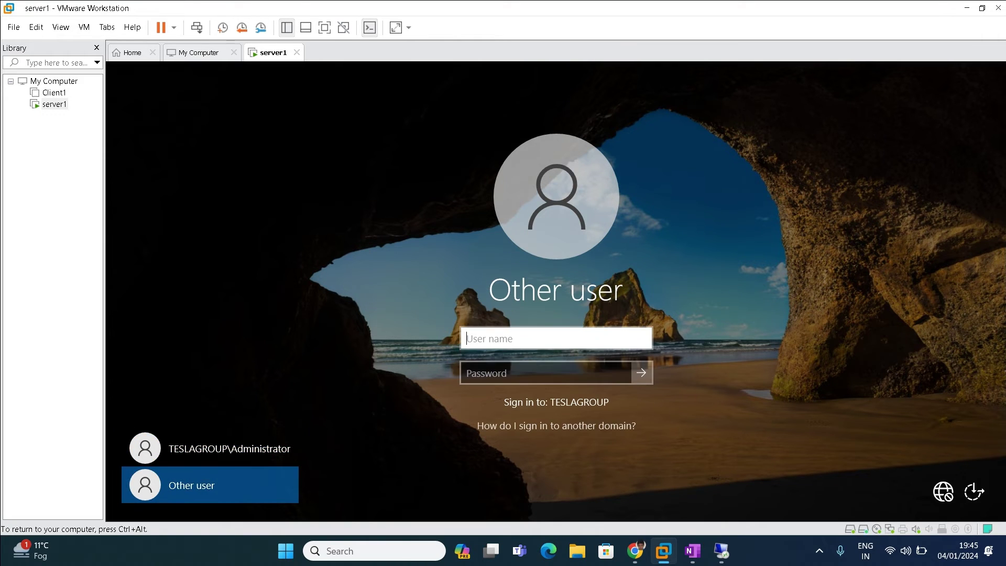
pyautogui.write('.\\ad')
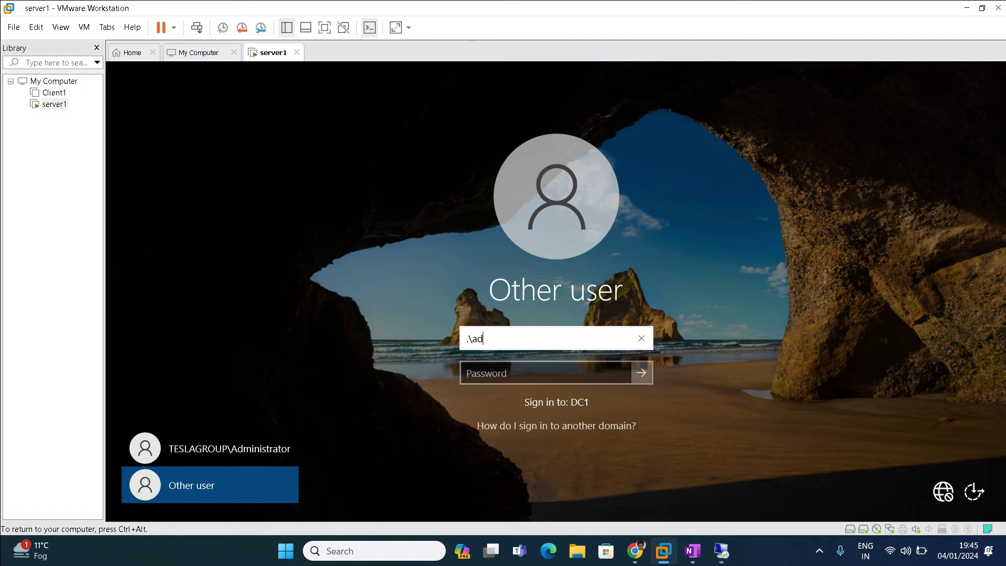
pyautogui.write('ministrator')
pyautogui.press('Tab')
pyautogui.write('•••••')
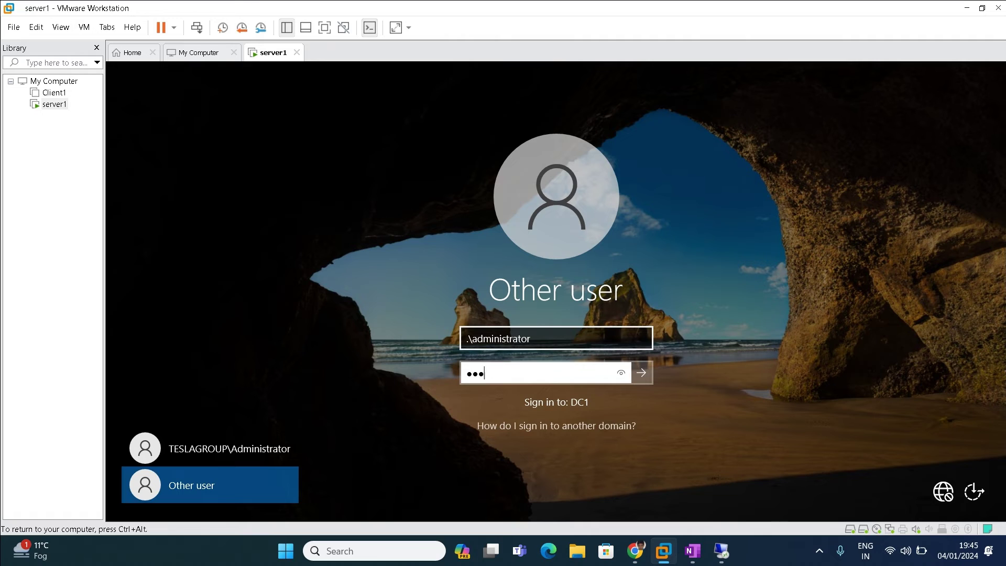
pyautogui.write('••••')
pyautogui.press('BackSpace')
pyautogui.press('BackSpace')
pyautogui.press('BackSpace')
pyautogui.press('BackSpace')
pyautogui.press('BackSpace')
pyautogui.press('BackSpace')
pyautogui.press('BackSpace')
pyautogui.press('BackSpace')
pyautogui.press('BackSpace')
pyautogui.write('•••••••••')
pyautogui.press('Return')
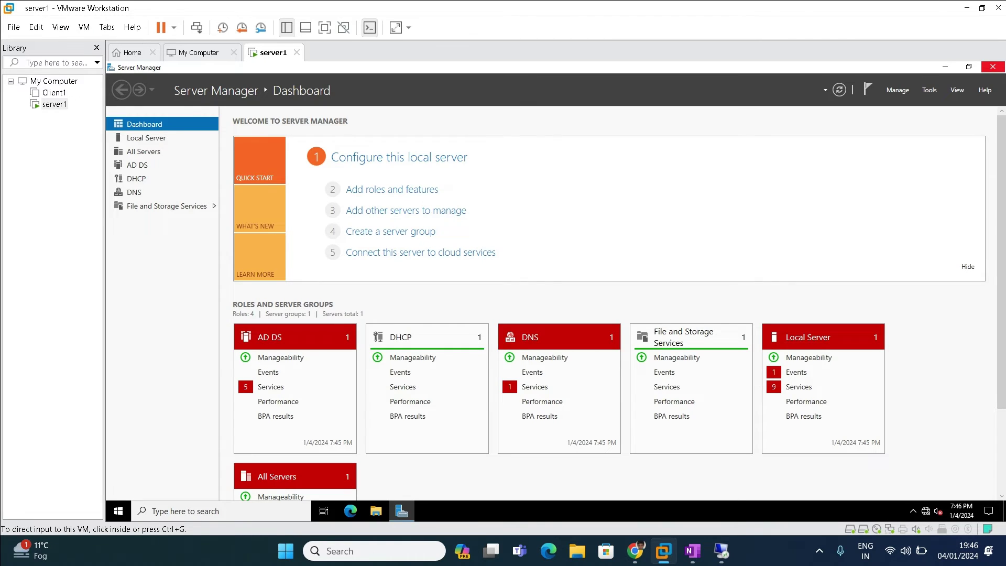
# Run whoami in a Command Prompt to check which account is signed in, then minimize the window.
pyautogui.hotkey('ctrl', 'g')
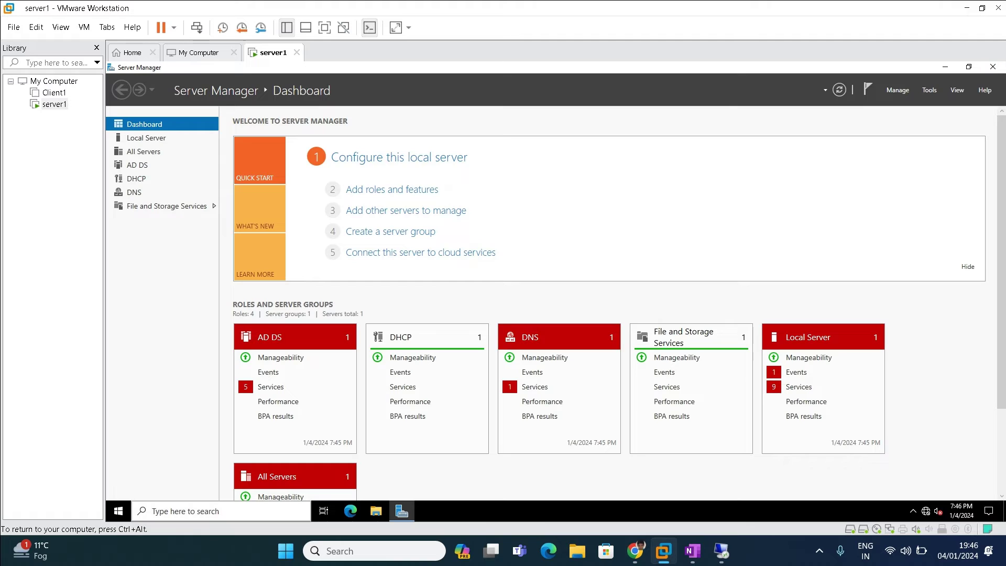
pyautogui.press('super')
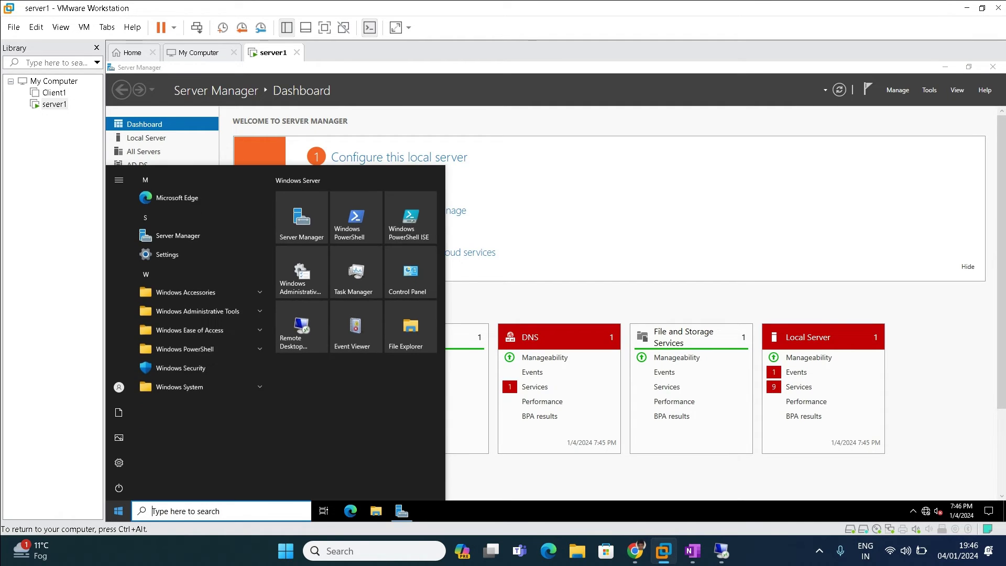
pyautogui.write('cmd')
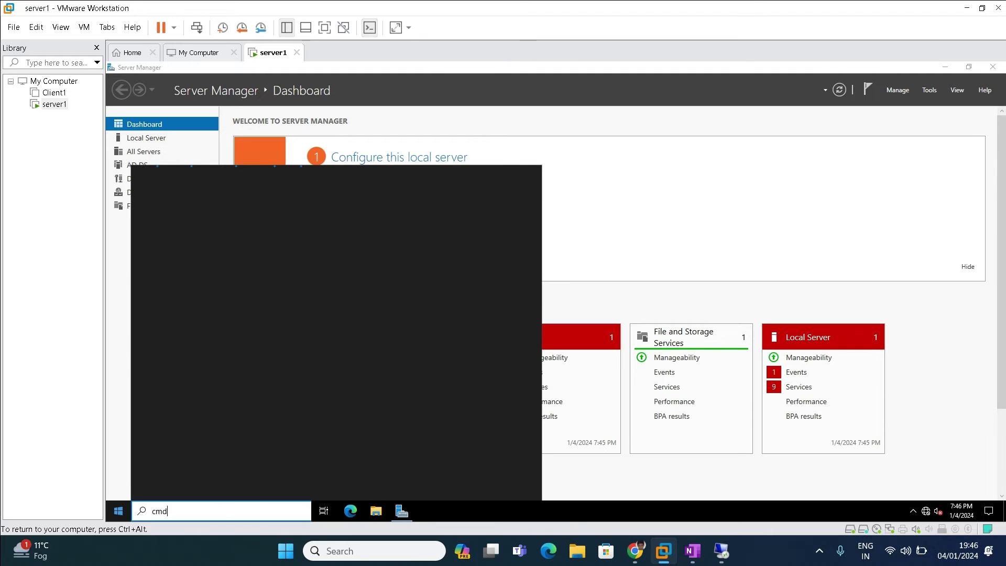
pyautogui.press('Return')
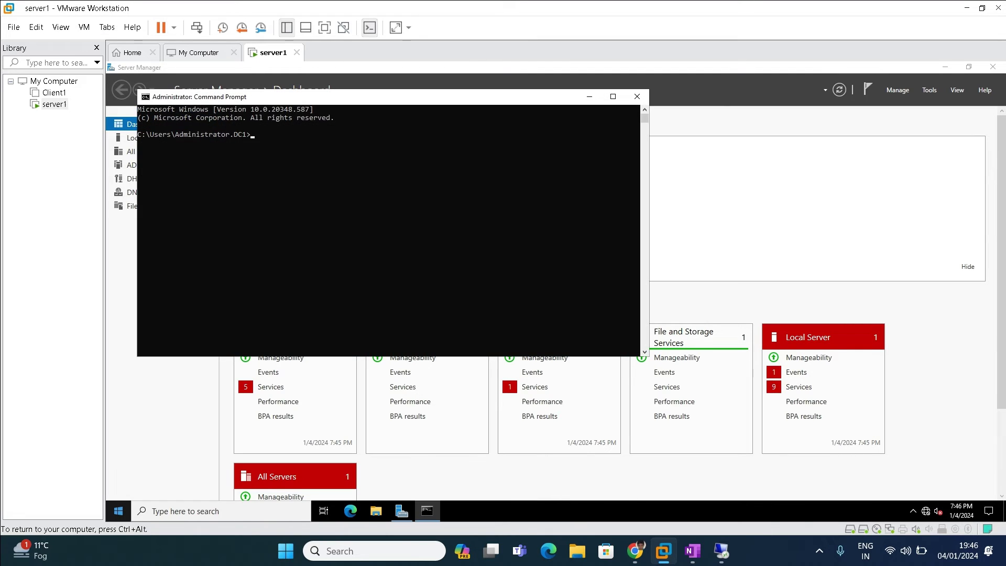
pyautogui.write('whoami')
pyautogui.press('Return')
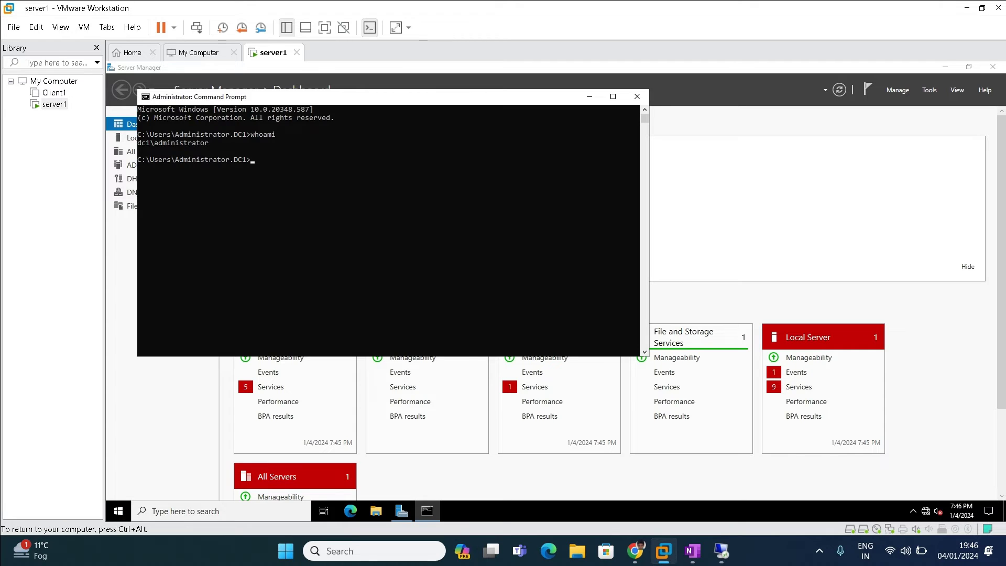
pyautogui.moveTo(137, 142); pyautogui.dragTo(213, 142)
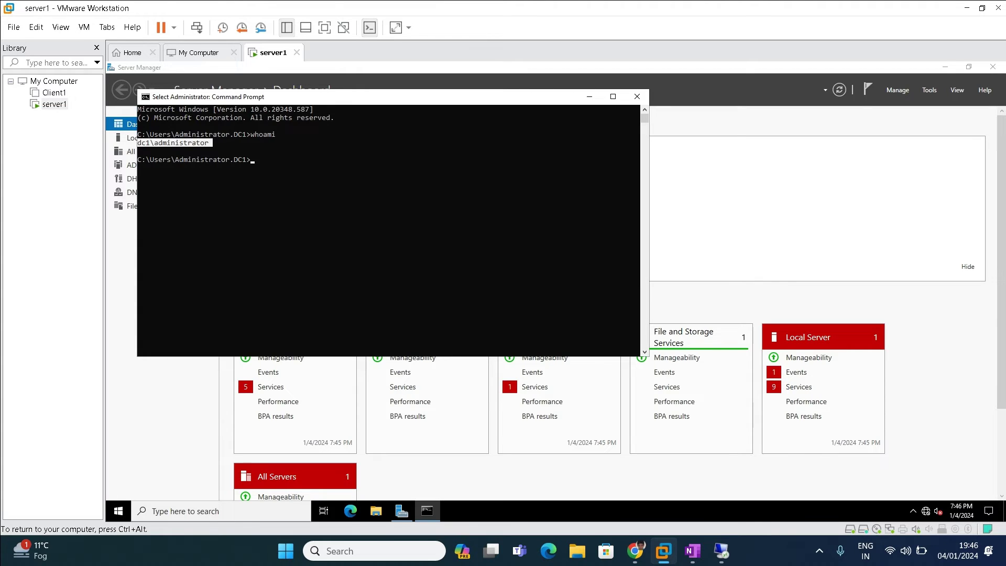
pyautogui.click(164, 142)
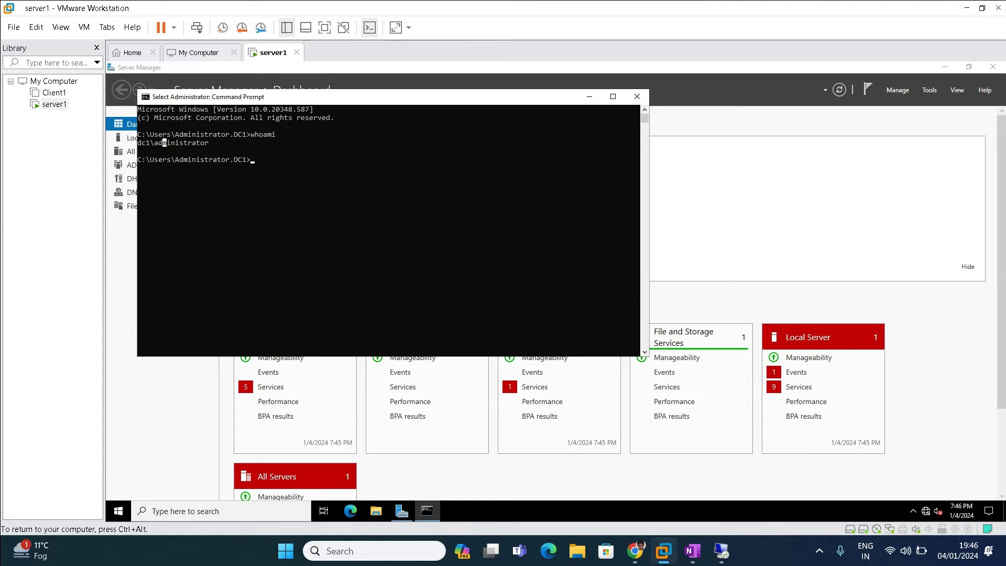
pyautogui.moveTo(138, 142); pyautogui.dragTo(208, 143)
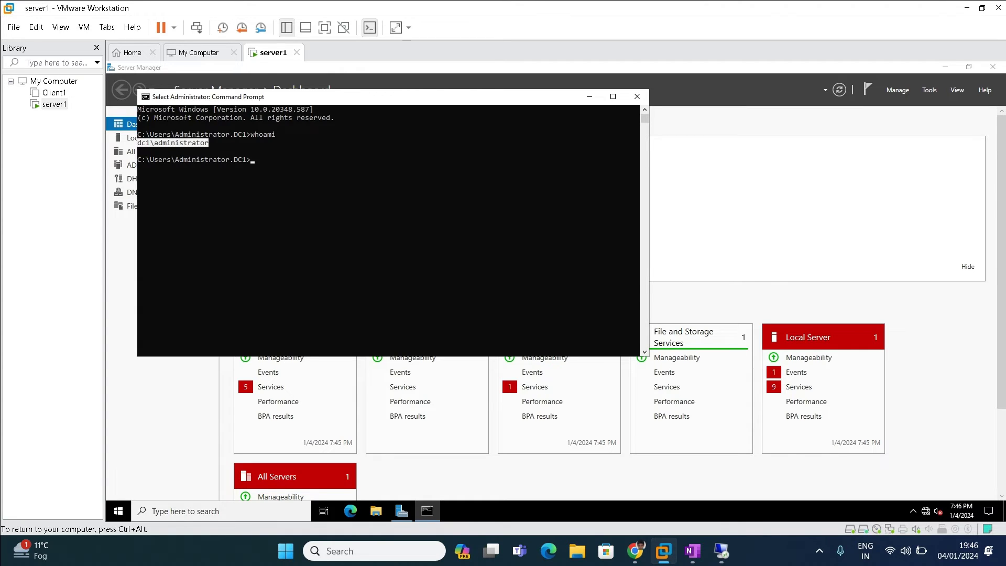
pyautogui.click(589, 97)
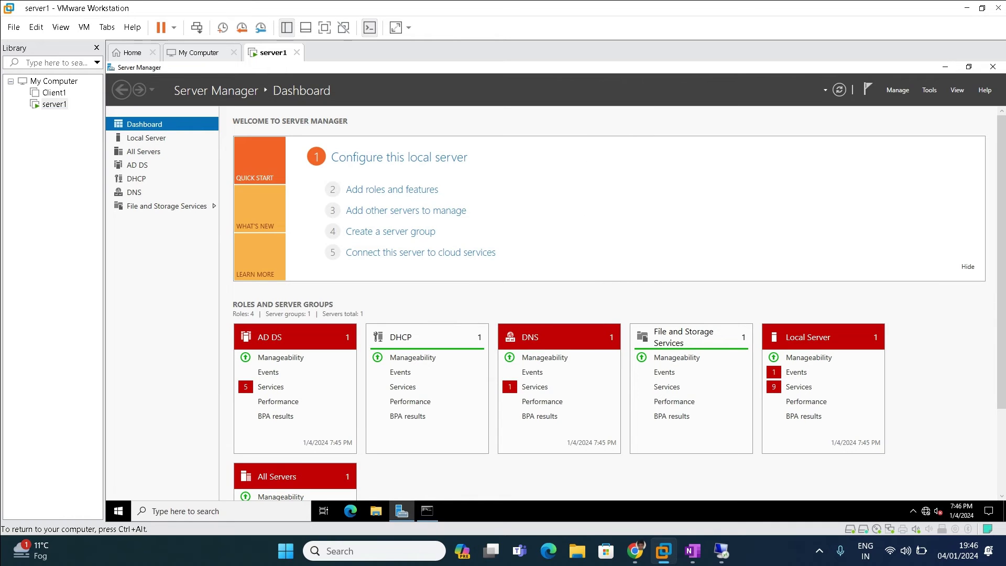
# Open Windows Server Backup from Server Manager and select the 1/3/2024 10:16 PM backup under Local Backup.
pyautogui.click(945, 67)
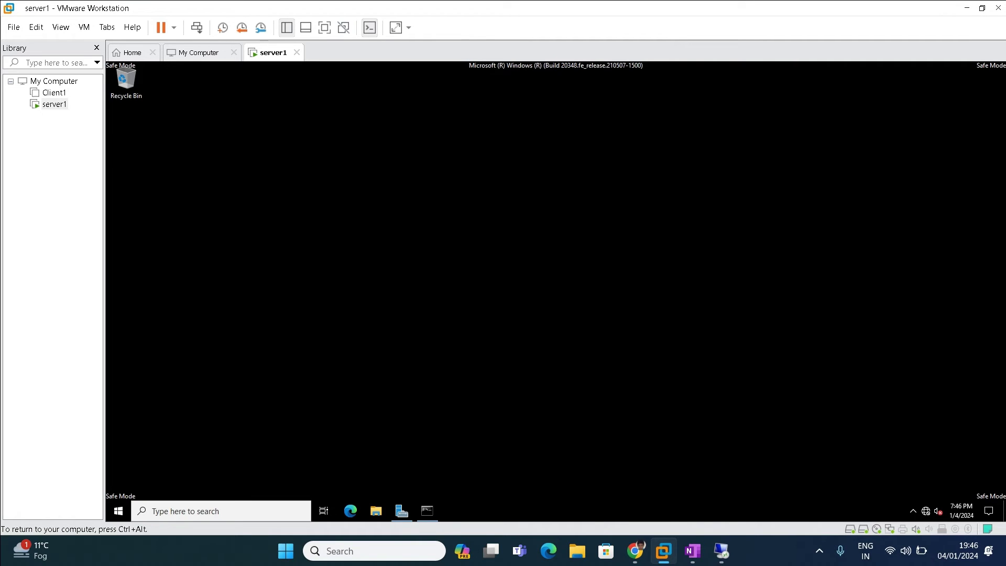
pyautogui.click(401, 511)
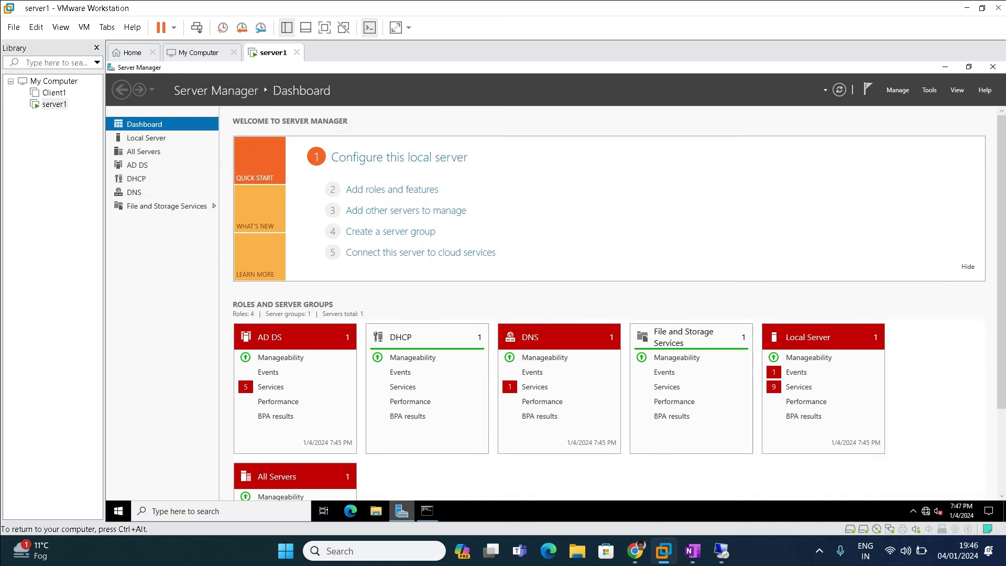
pyautogui.click(929, 90)
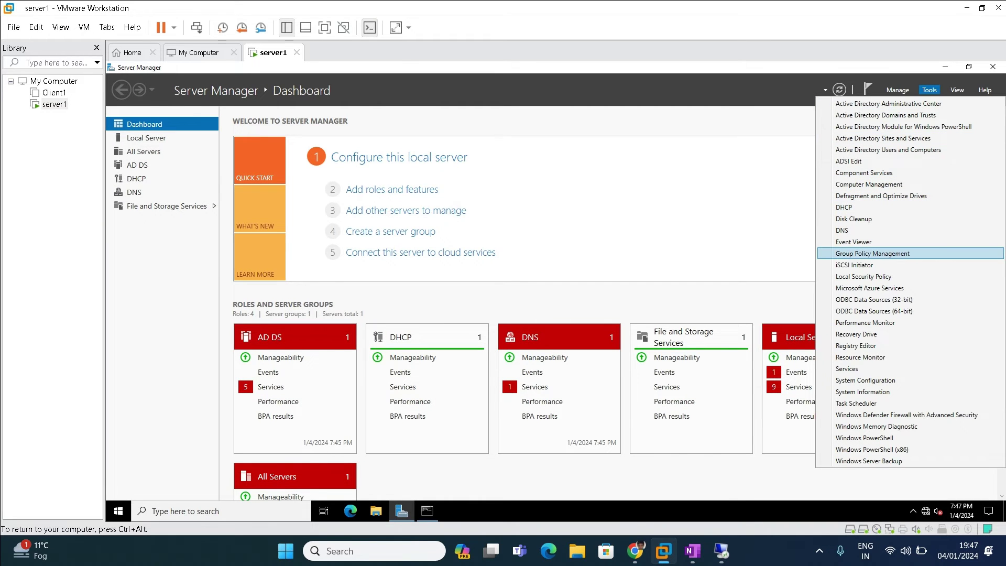
pyautogui.click(868, 461)
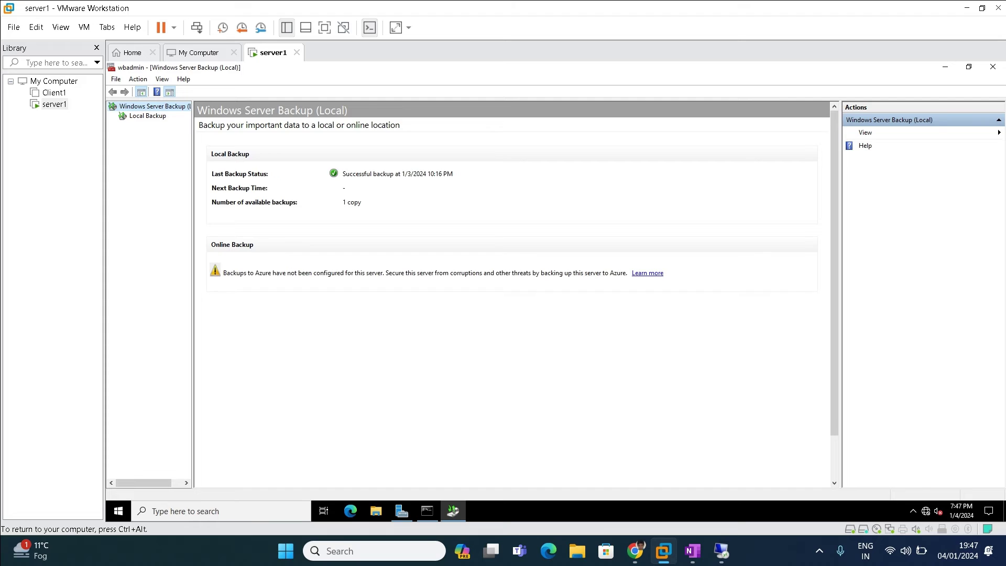
pyautogui.click(147, 115)
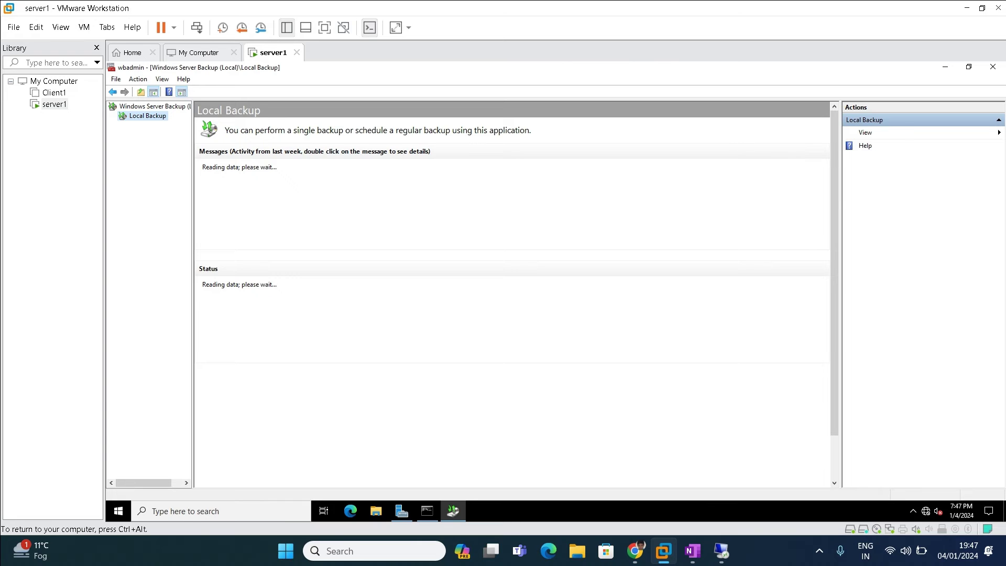
pyautogui.click(241, 199)
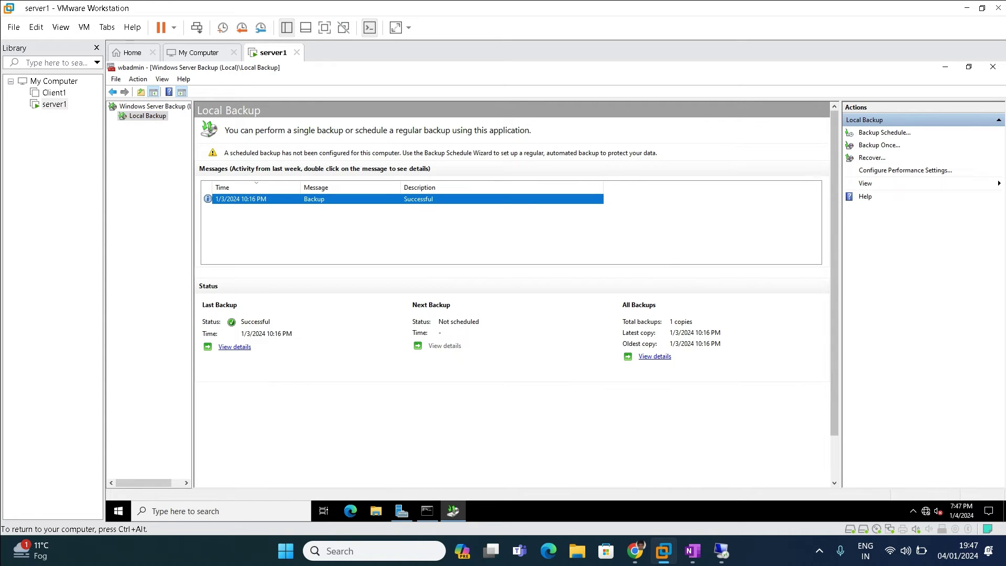
# Start a recovery from this server (DC1) using the 1/3/2024 10:16 PM backup, with System state as the recovery type.
pyautogui.click(872, 157)
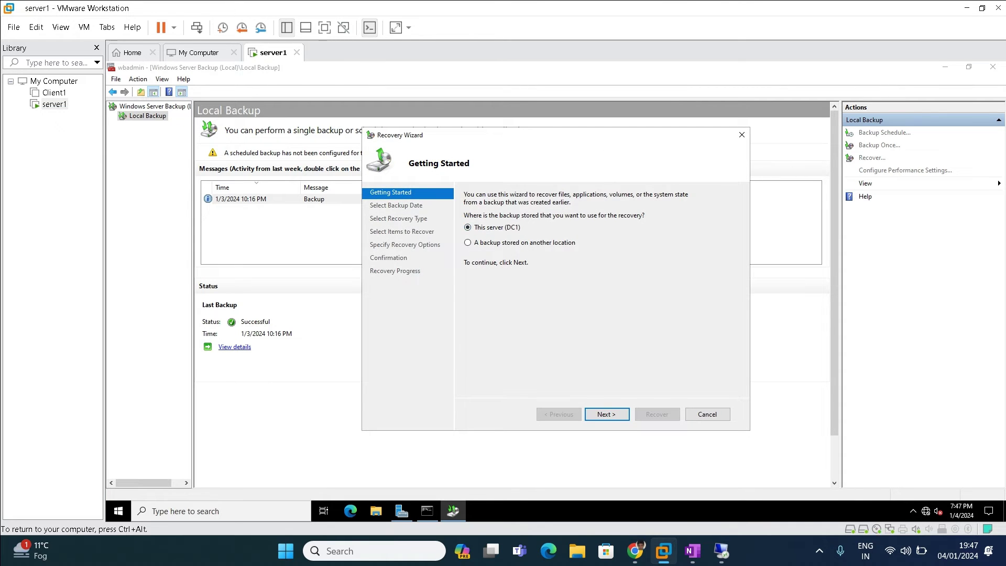
pyautogui.press('Return')
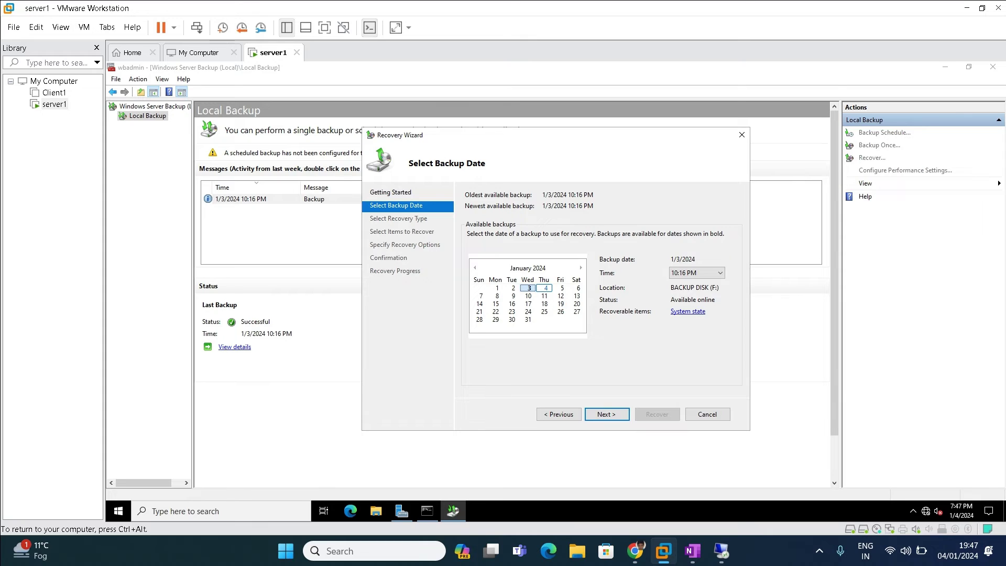
pyautogui.press('Return')
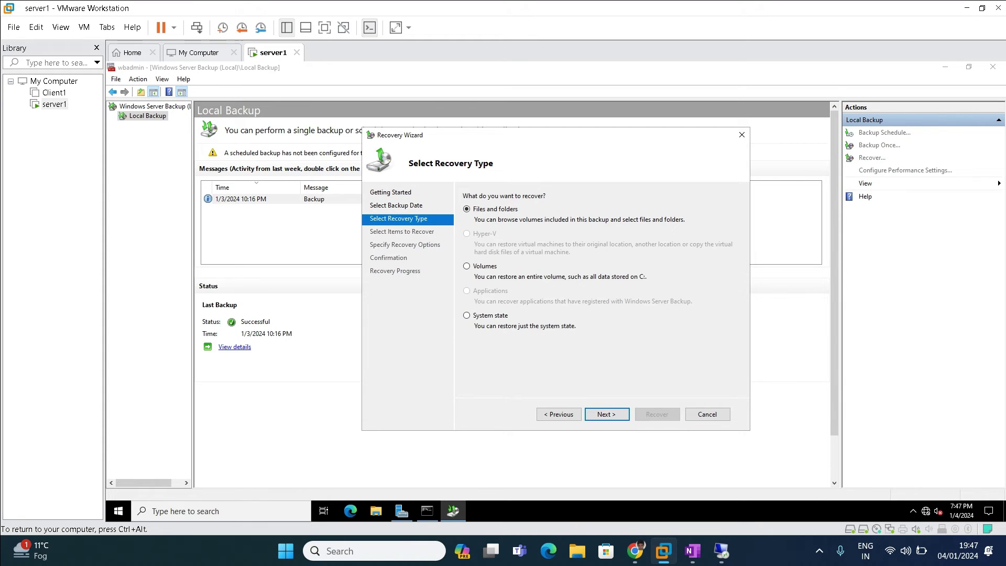
pyautogui.press('Down')
pyautogui.press('Down')
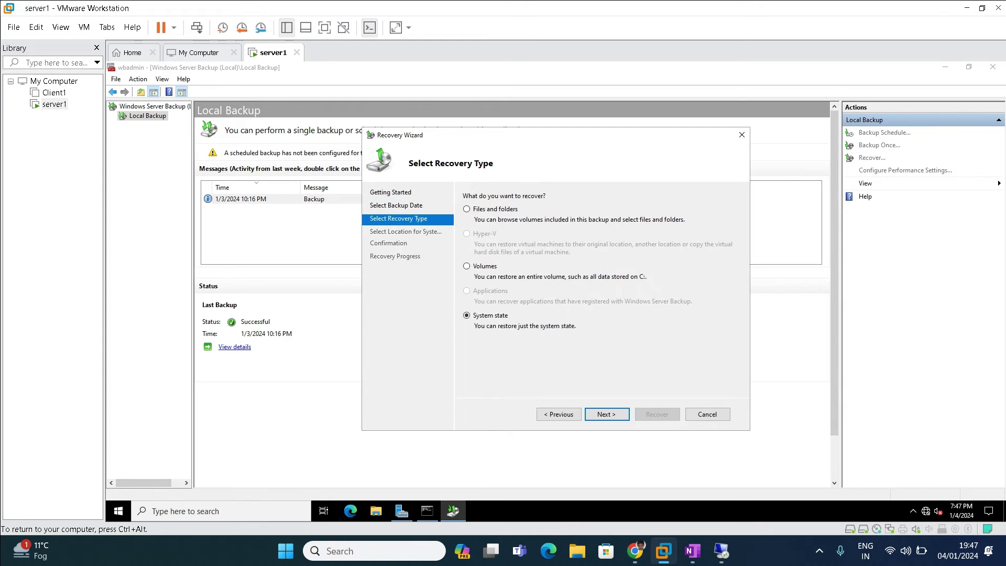
pyautogui.press('Return')
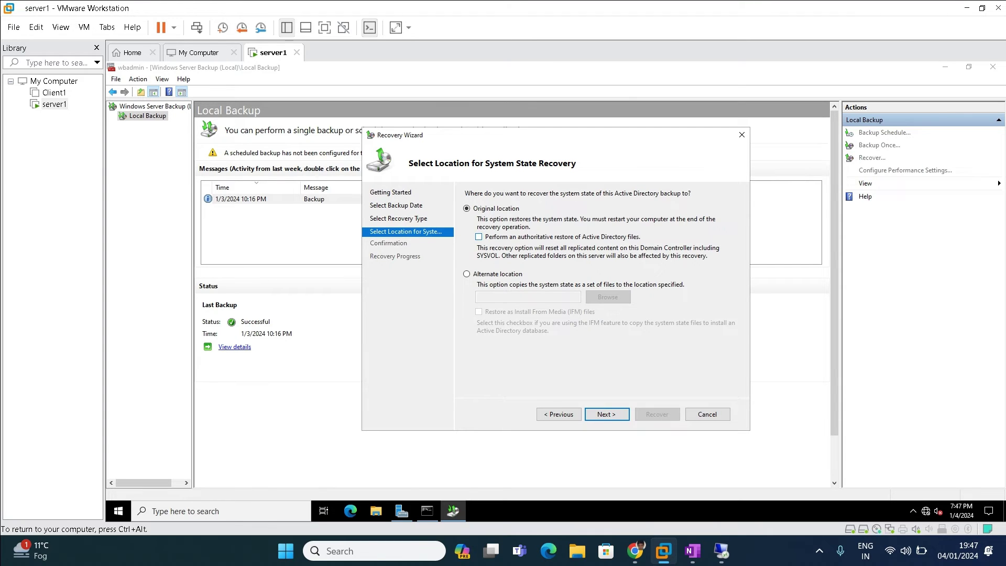
# Enable an authoritative restore of Active Directory files to the original location and run the system state recovery.
pyautogui.press('space')
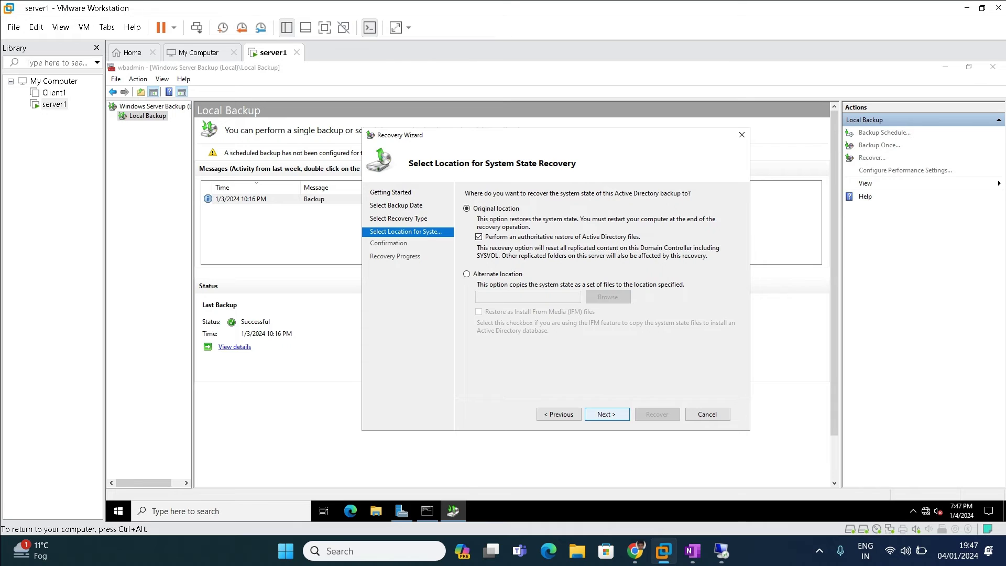
pyautogui.press('Return')
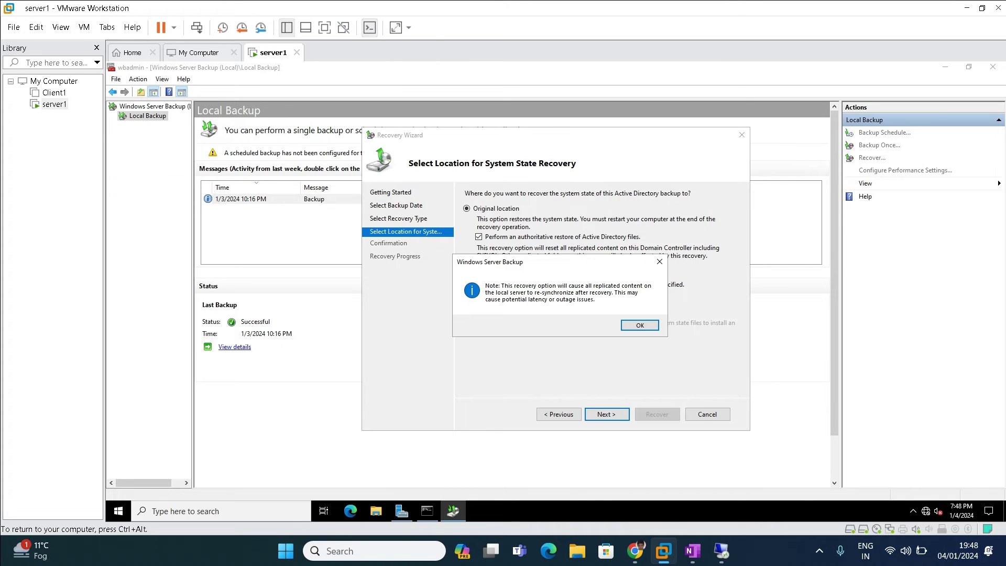
pyautogui.press('Return')
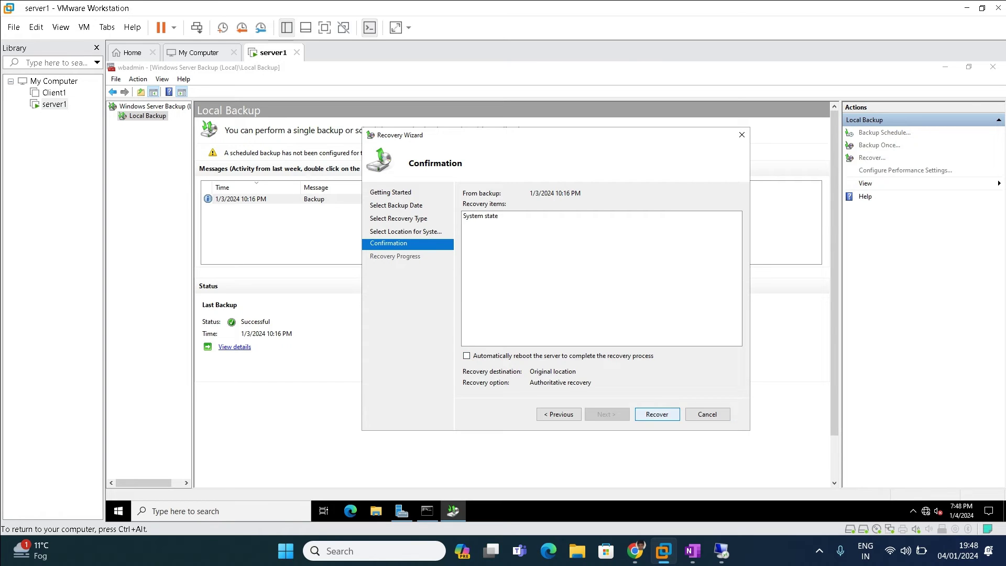
pyautogui.click(657, 414)
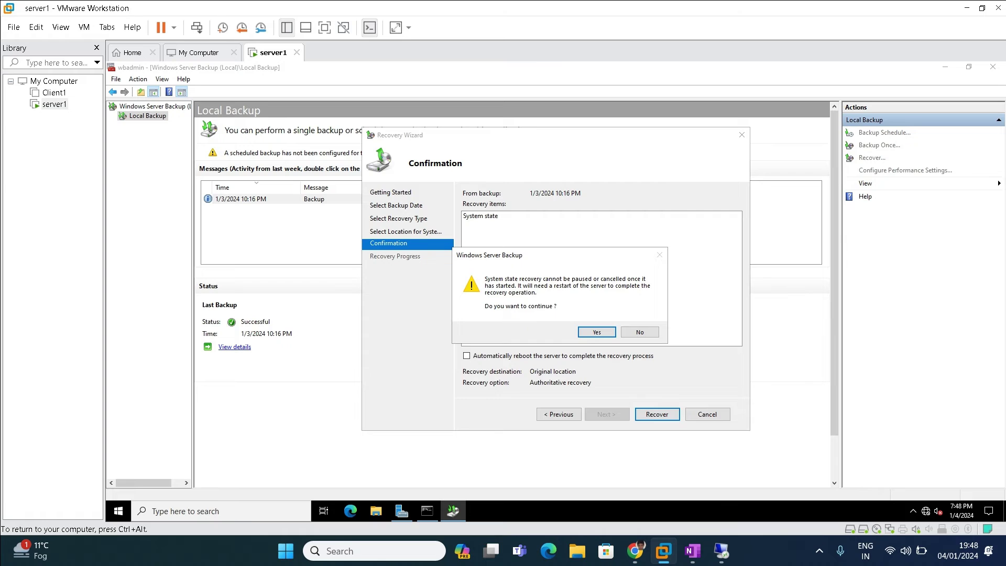
pyautogui.click(596, 332)
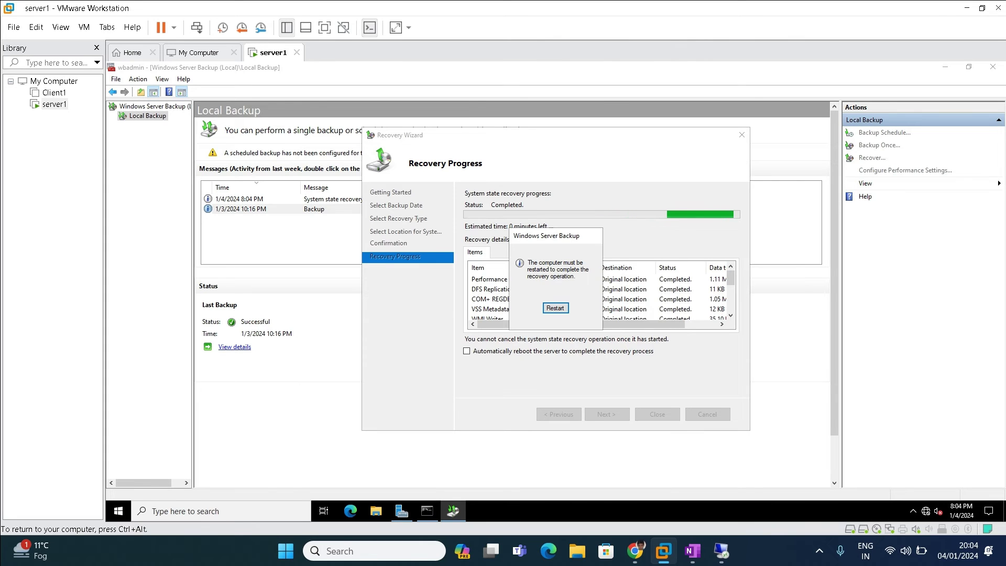
# Restart server1 to complete the recovery, unlock its lock screen and choose to sign in as another user.
pyautogui.press('Return')
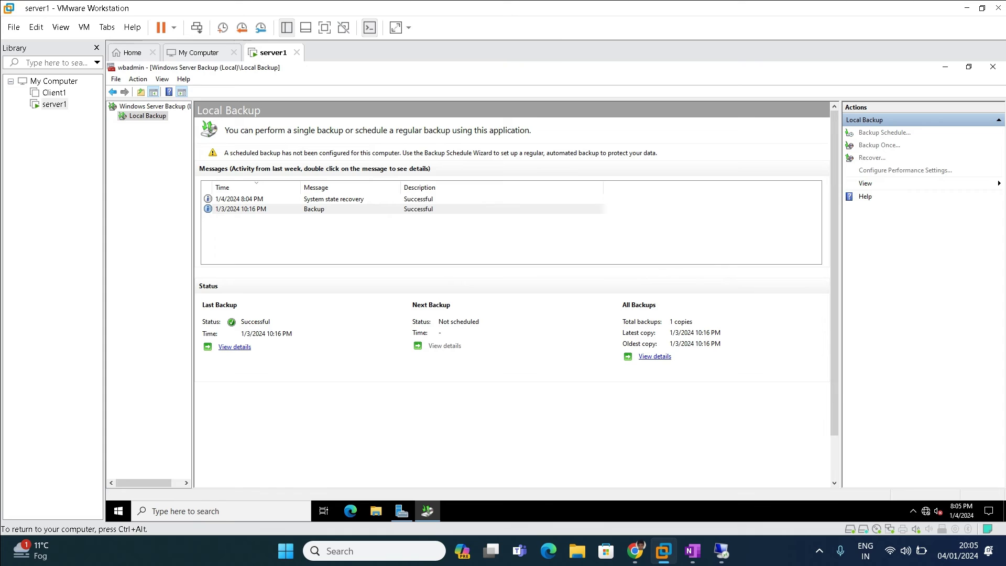
pyautogui.click(314, 209)
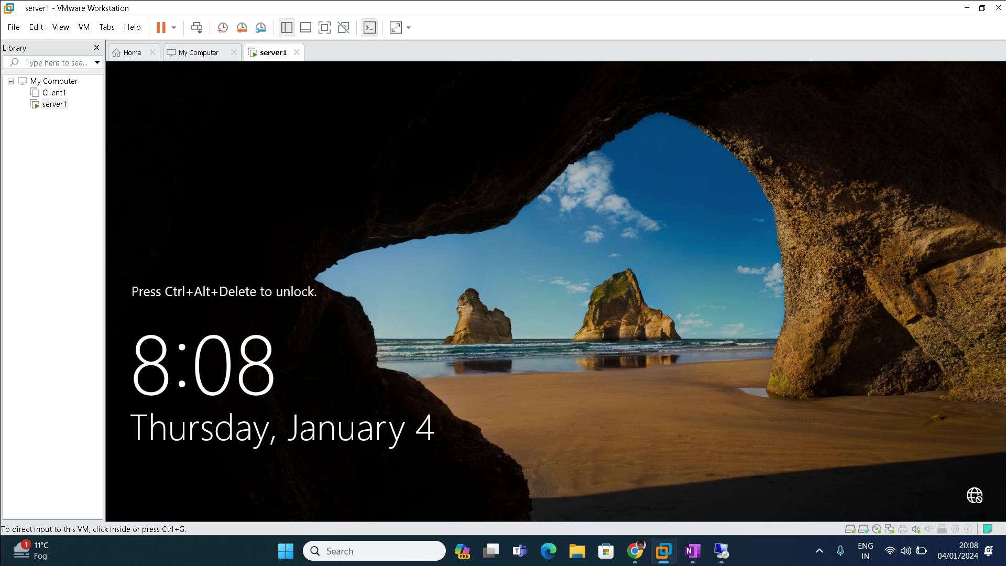
pyautogui.hotkey('ctrl', 'g')
pyautogui.press('ctrl+alt+Insert')
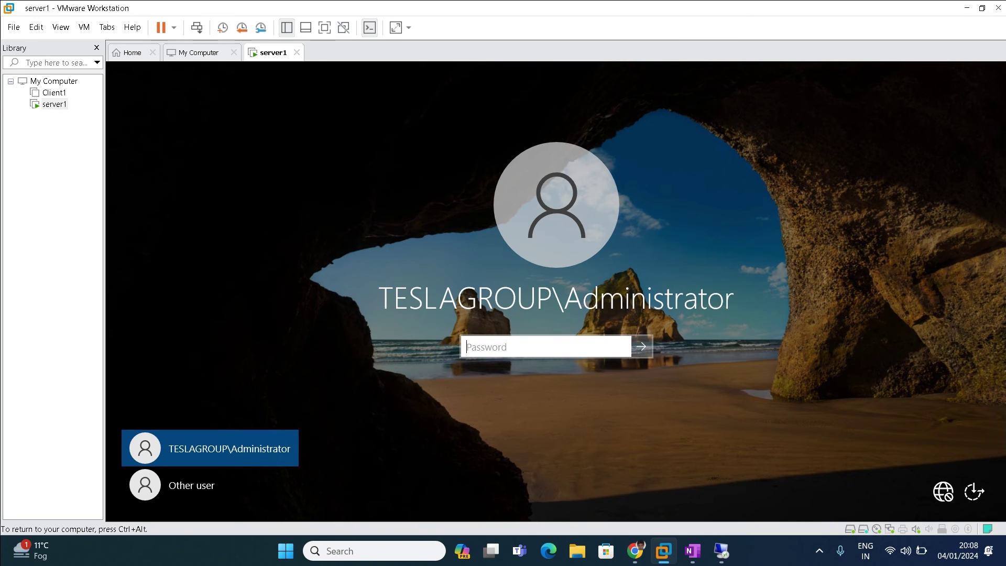
pyautogui.click(209, 485)
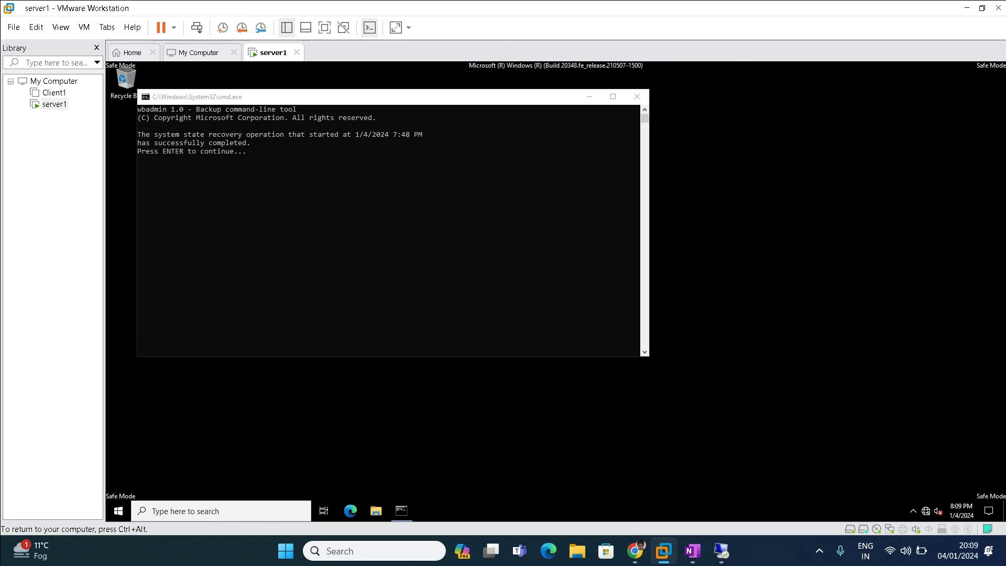
# Run msconfig and turn off Safe boot in the boot options of the Windows Server entry.
pyautogui.rightClick(119, 511)
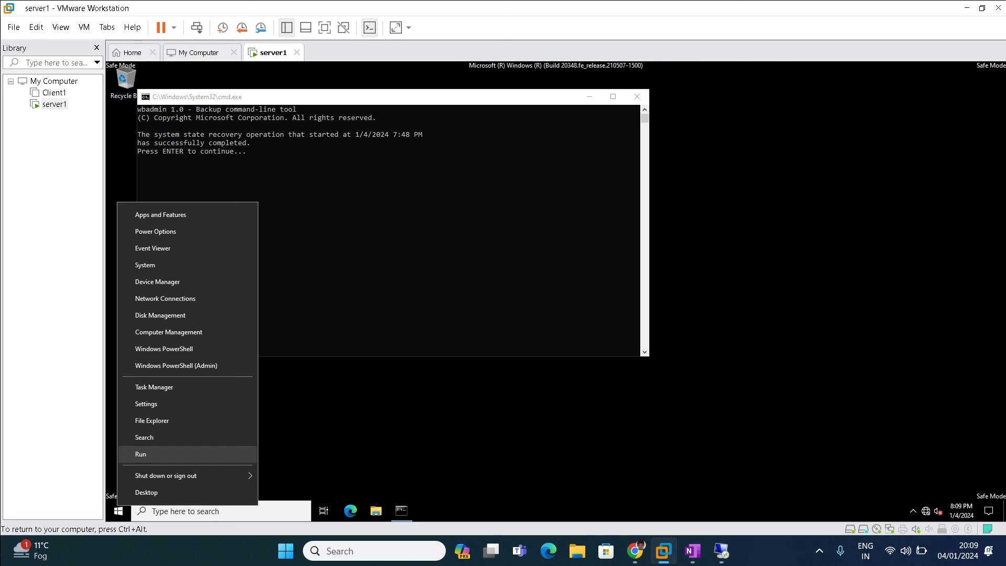
pyautogui.click(140, 454)
pyautogui.write('msconfig')
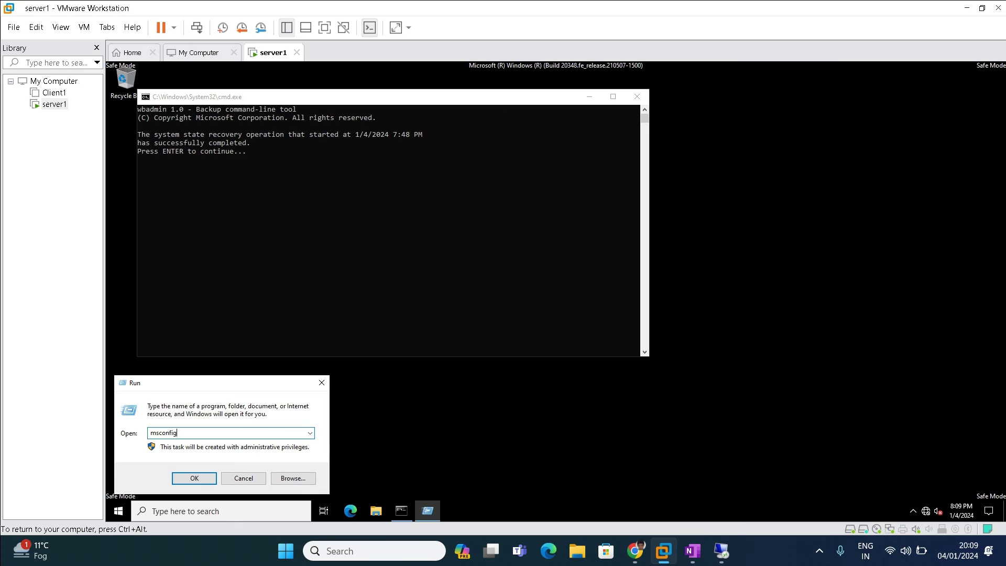
pyautogui.press('Return')
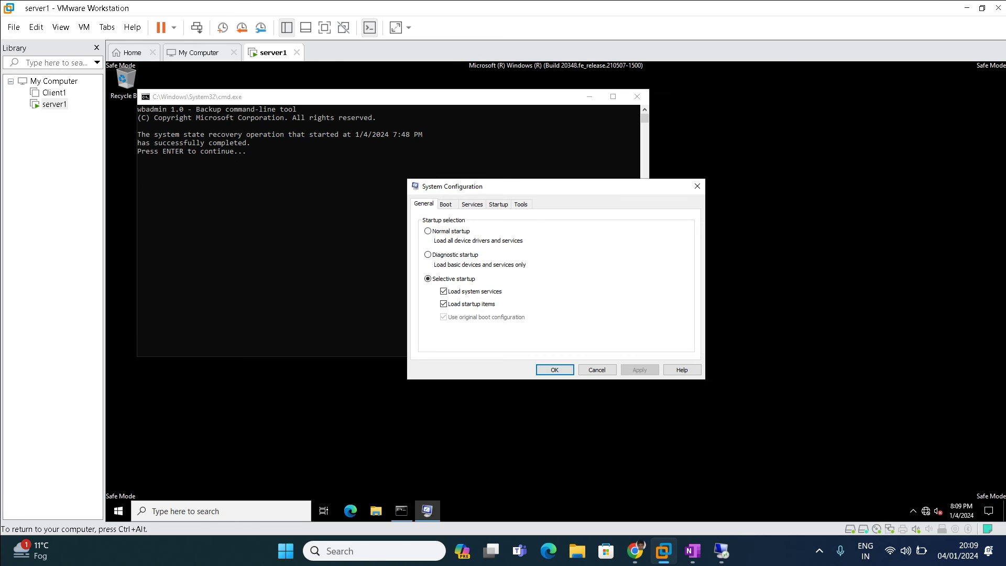
pyautogui.click(446, 203)
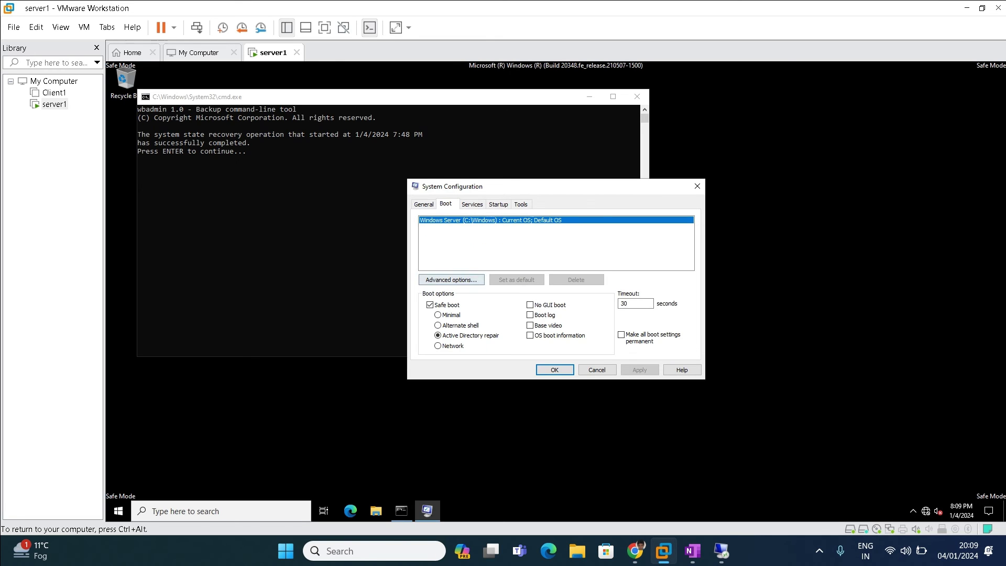
pyautogui.click(430, 304)
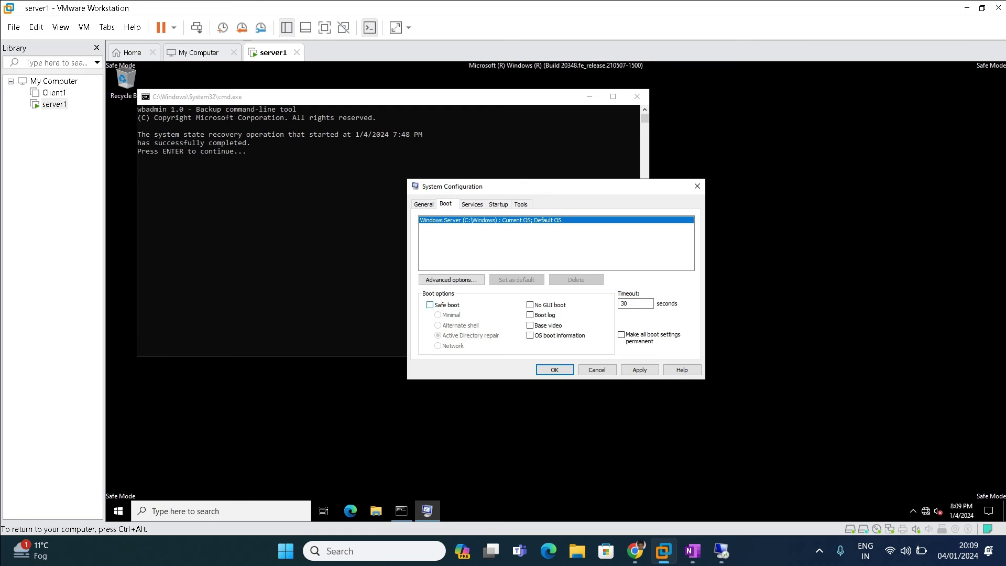
# Set the startup selection to Normal startup and accept the System Configuration changes.
pyautogui.hotkey('ctrl', 'shift', 'Tab')
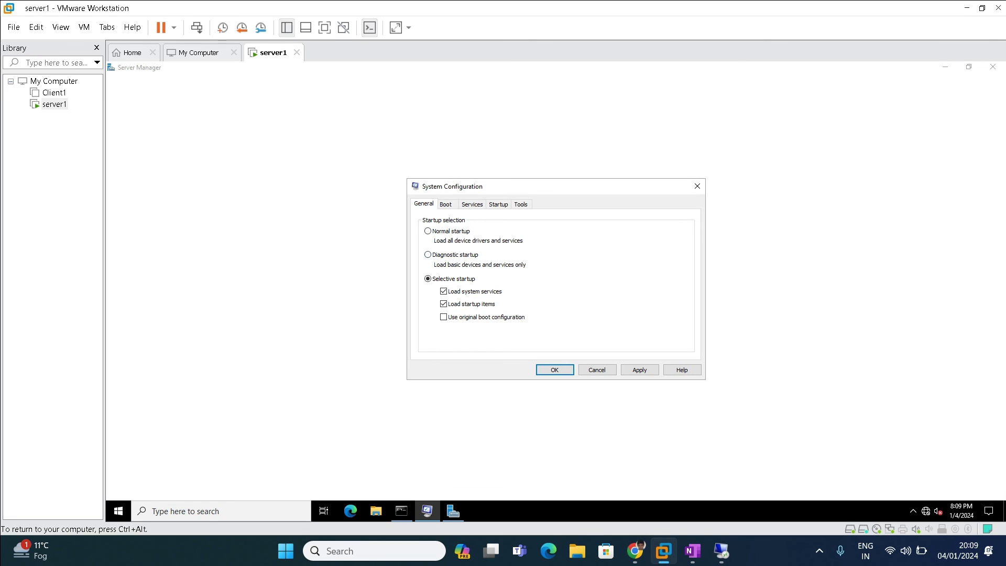
pyautogui.hotkey('alt', 'n')
pyautogui.hotkey('ctrl', 'Tab')
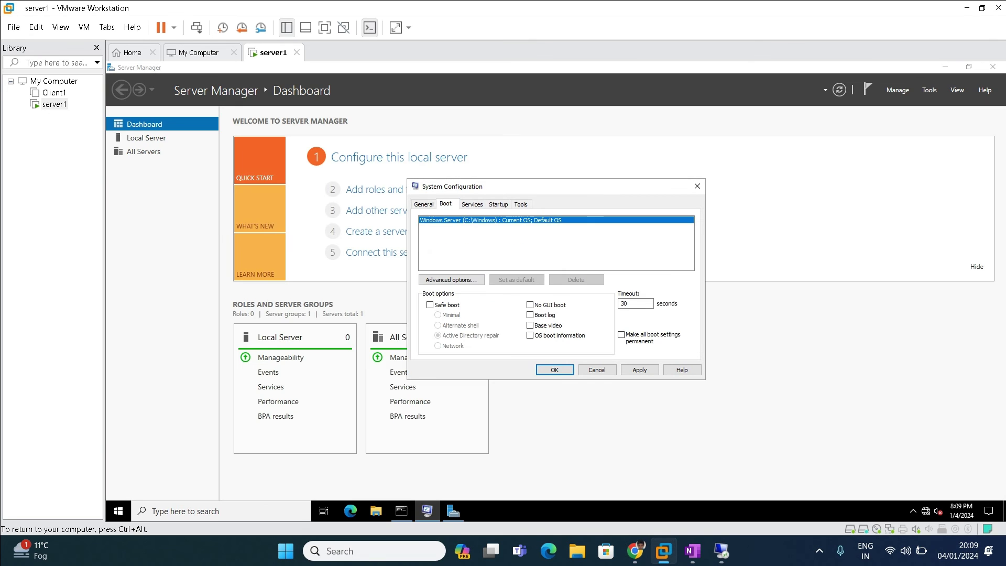
pyautogui.hotkey('ctrl', 'shift', 'Tab')
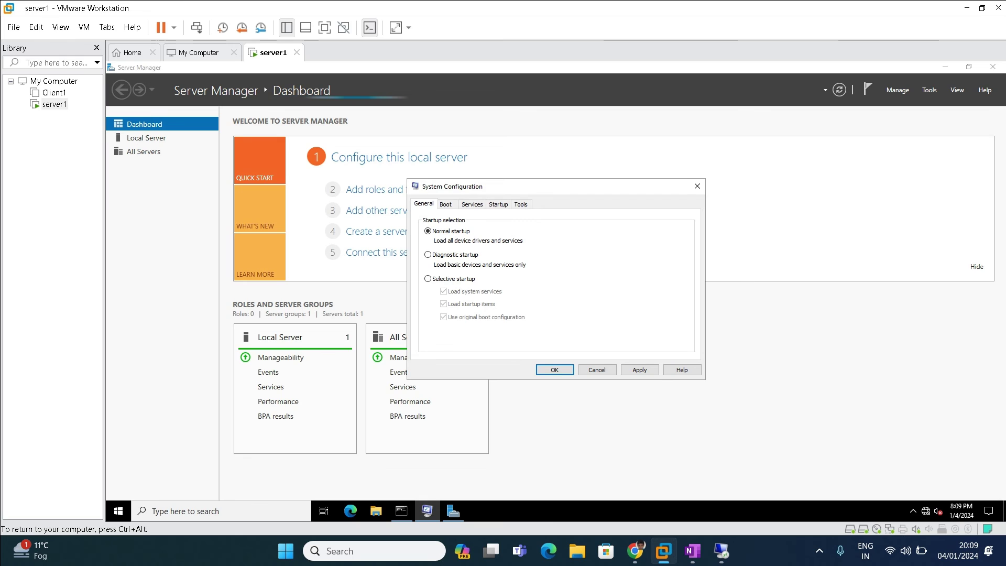
pyautogui.press('Return')
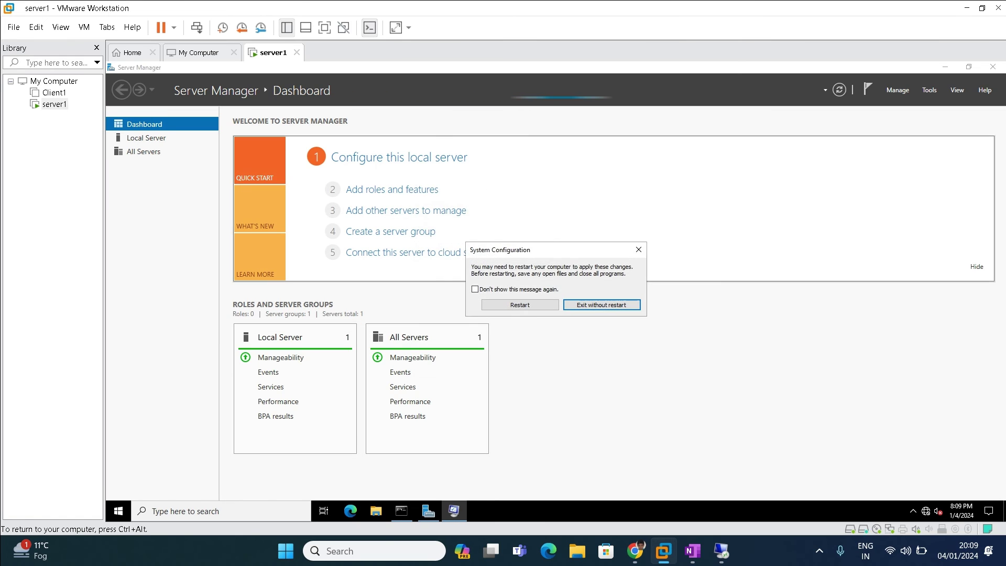
# Minimize Server Manager, restart server1 and sign in as TESLAGROUP\Administrator with the account password.
pyautogui.click(945, 67)
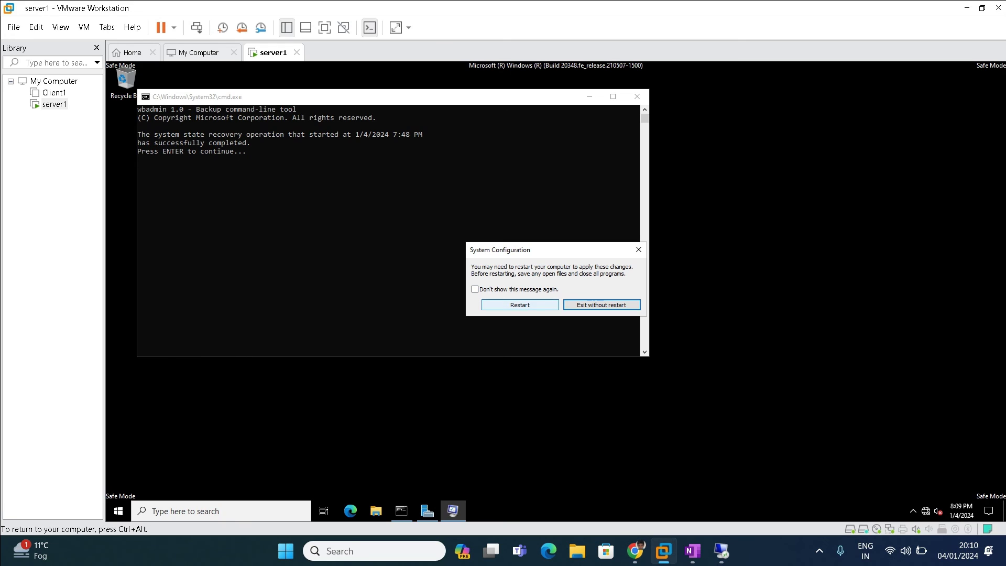
pyautogui.click(520, 304)
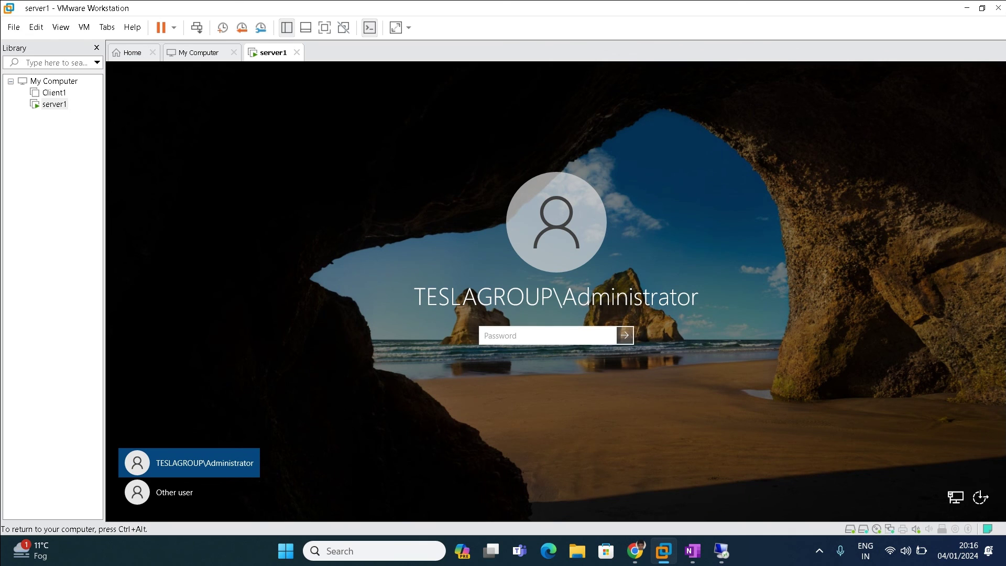
pyautogui.write('********')
pyautogui.press('Return')
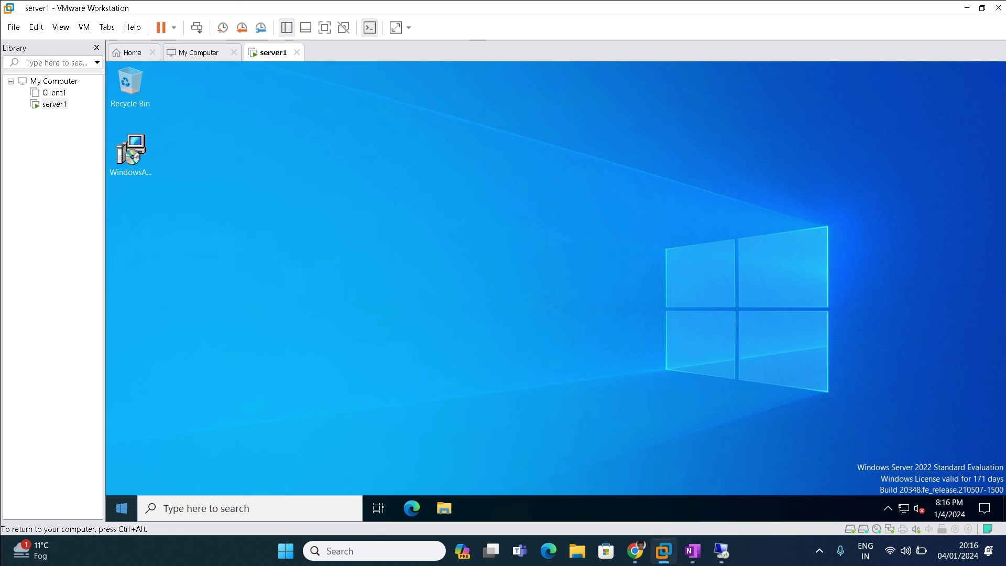
# Run dsa.msc to open Active Directory Users and Computers.
pyautogui.press('super+x')
pyautogui.write('r')
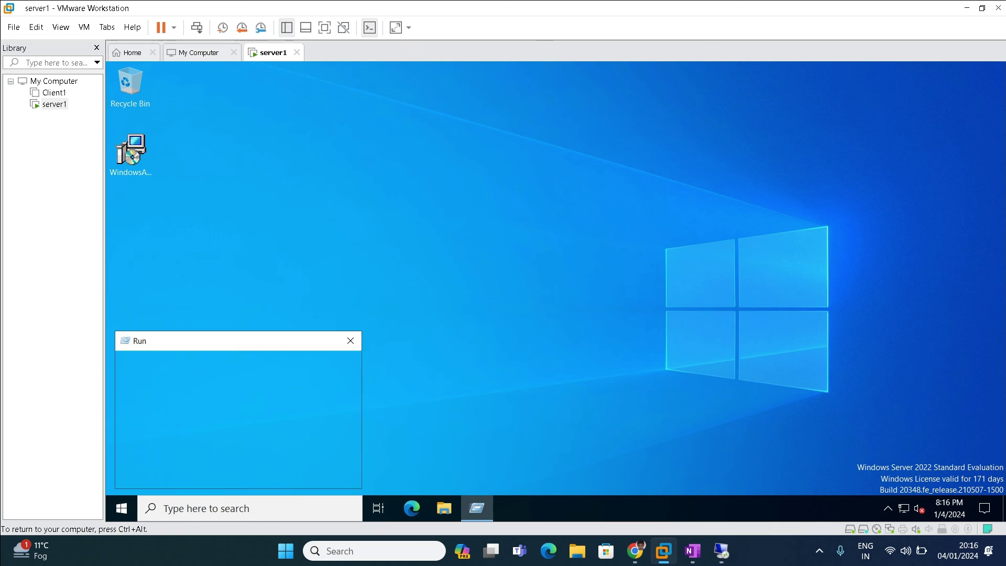
pyautogui.write('dsa')
pyautogui.press('Down')
pyautogui.press('Down')
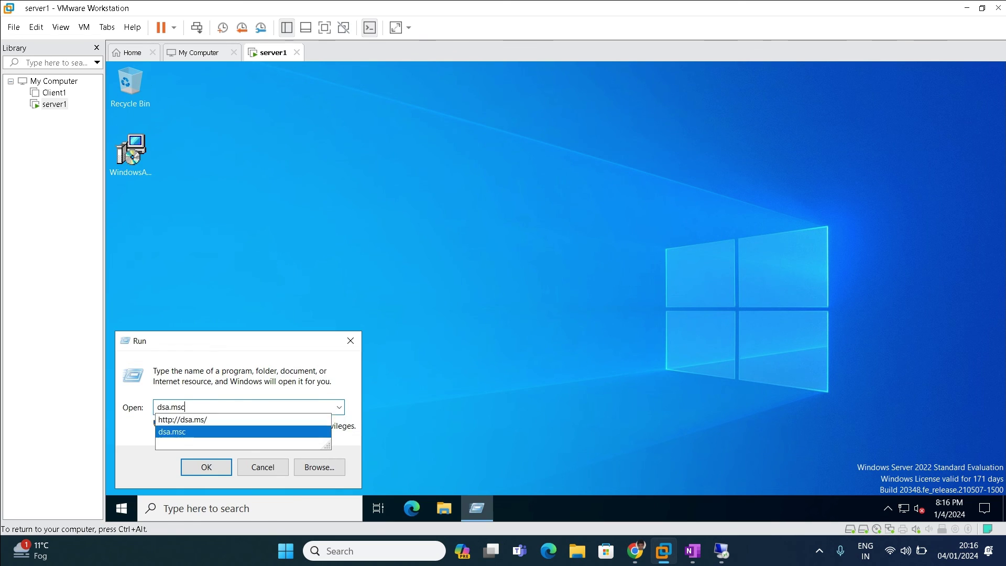
pyautogui.press('Return')
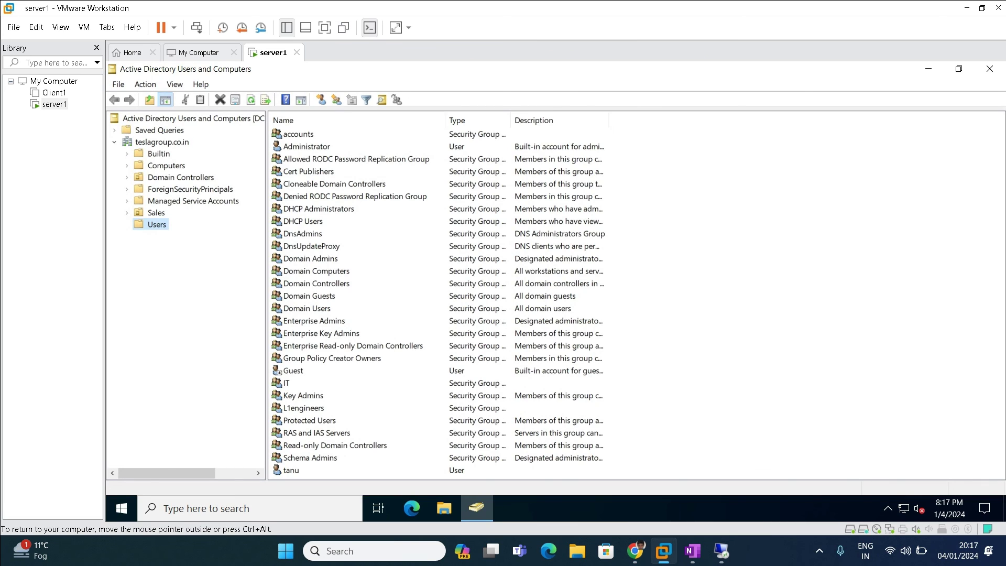
# Open the Sales organizational unit under teslagroup.co.in and examine its computer and user objects.
pyautogui.click(156, 212)
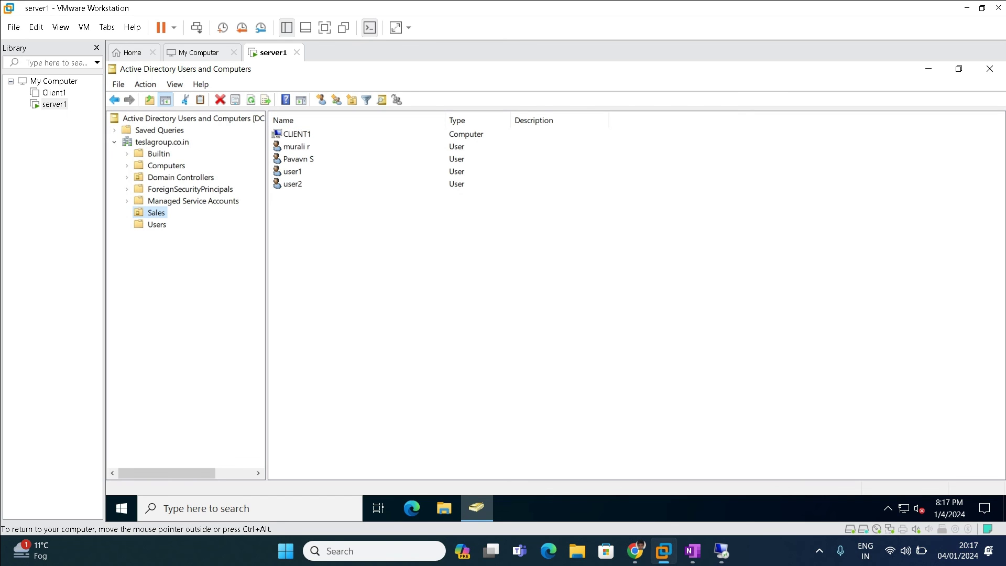
pyautogui.click(297, 134)
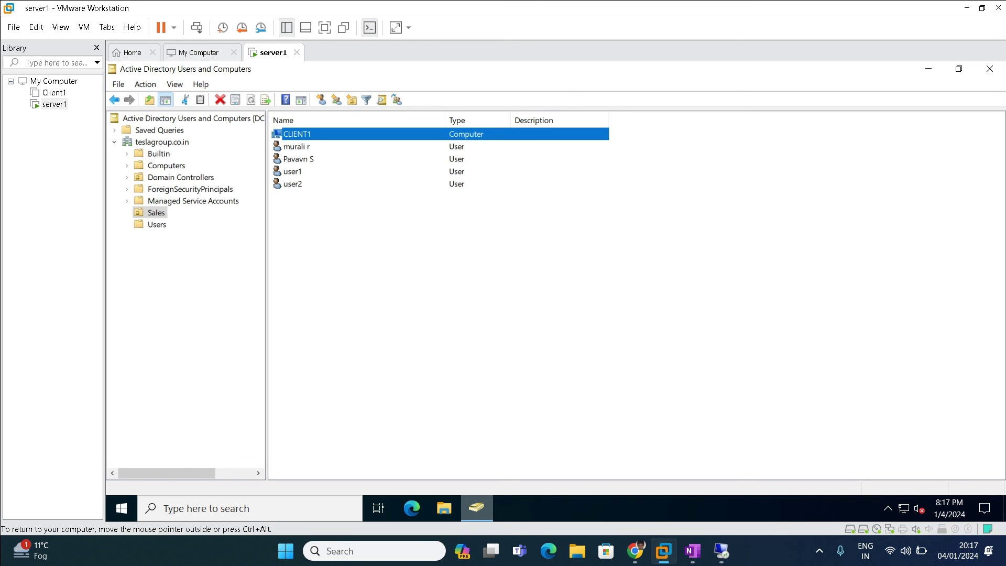
pyautogui.moveTo(476, 508)
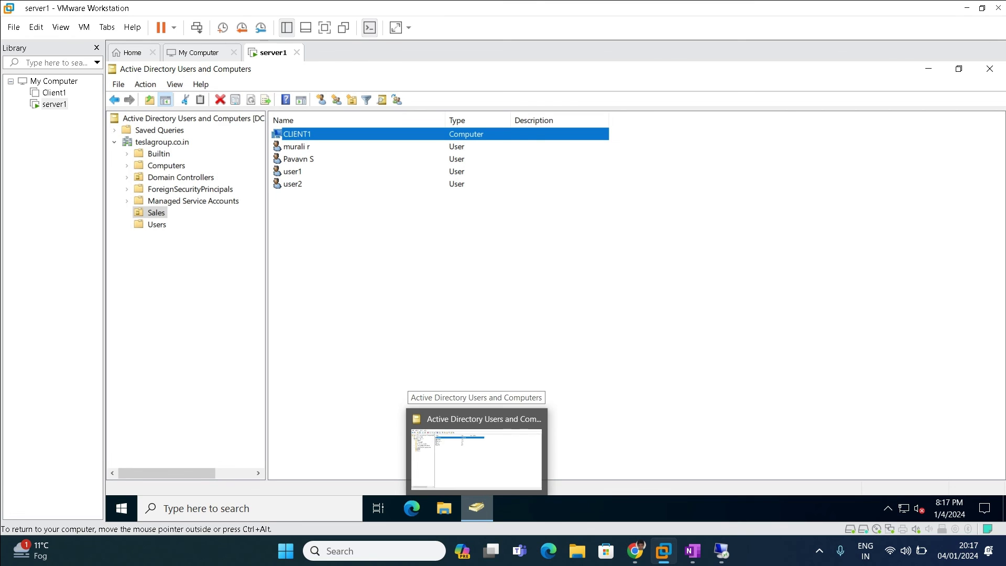